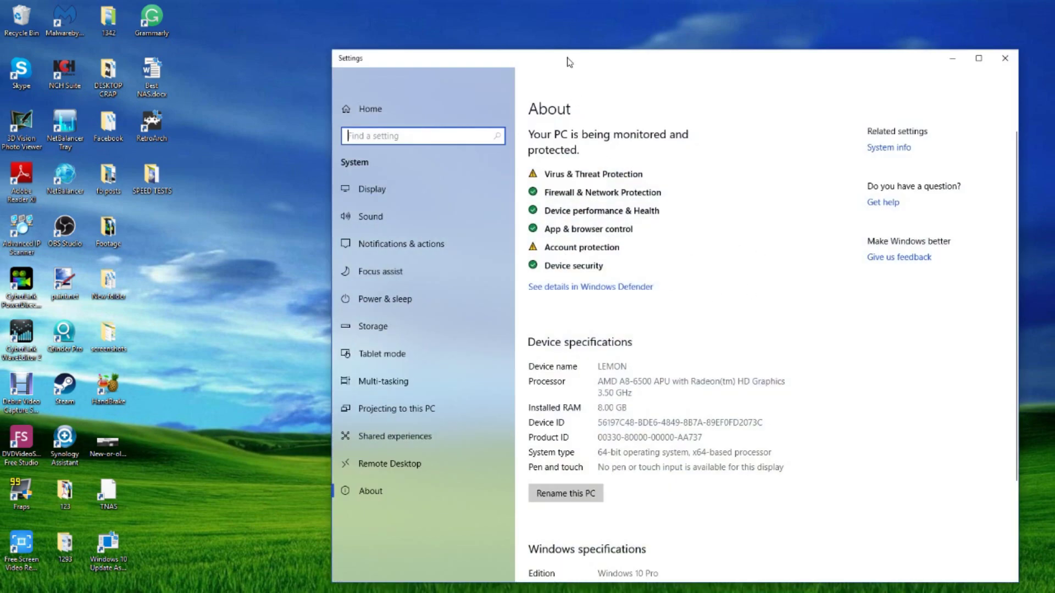
Move the Settings About window to the right side of the screen and launch File Explorer.
left_click_drag(567, 61, 790, 52)
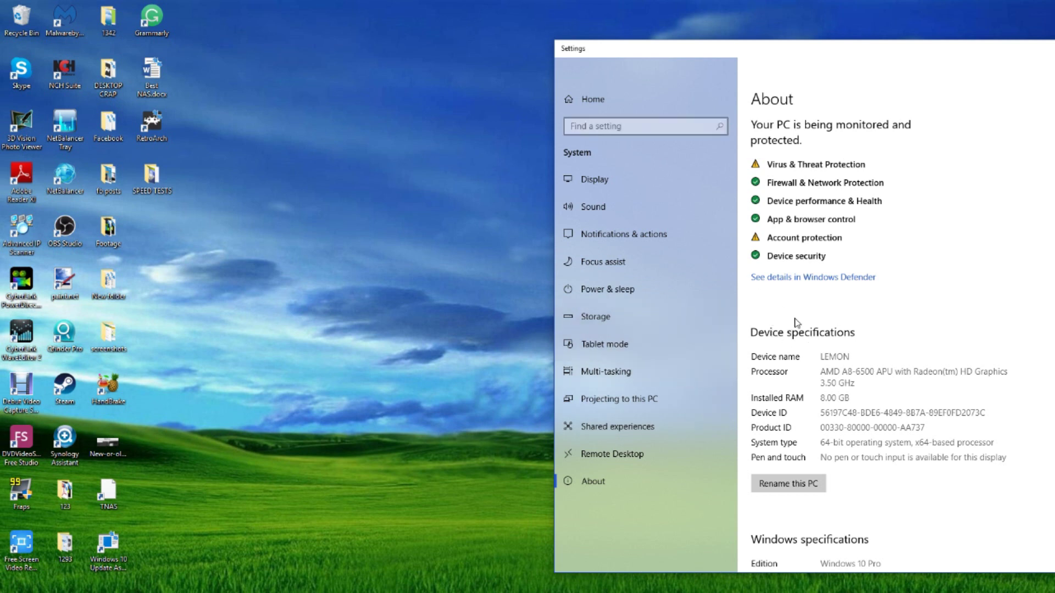
left_click(88, 592)
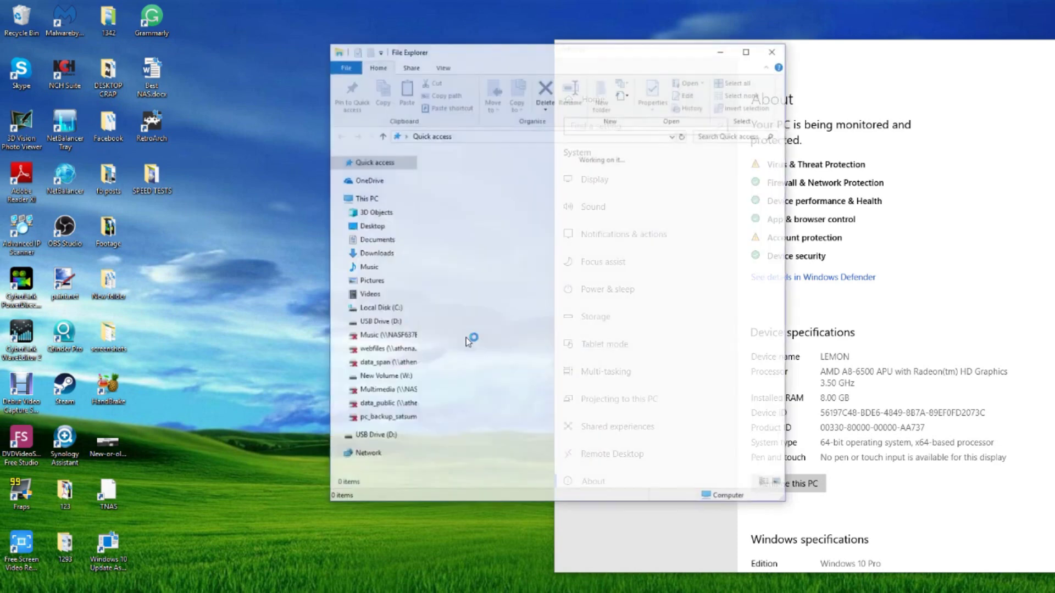
Shift Explorer left, show This PC's drives, and launch Computer Management from the Computer ribbon.
left_click_drag(583, 45, 409, 55)
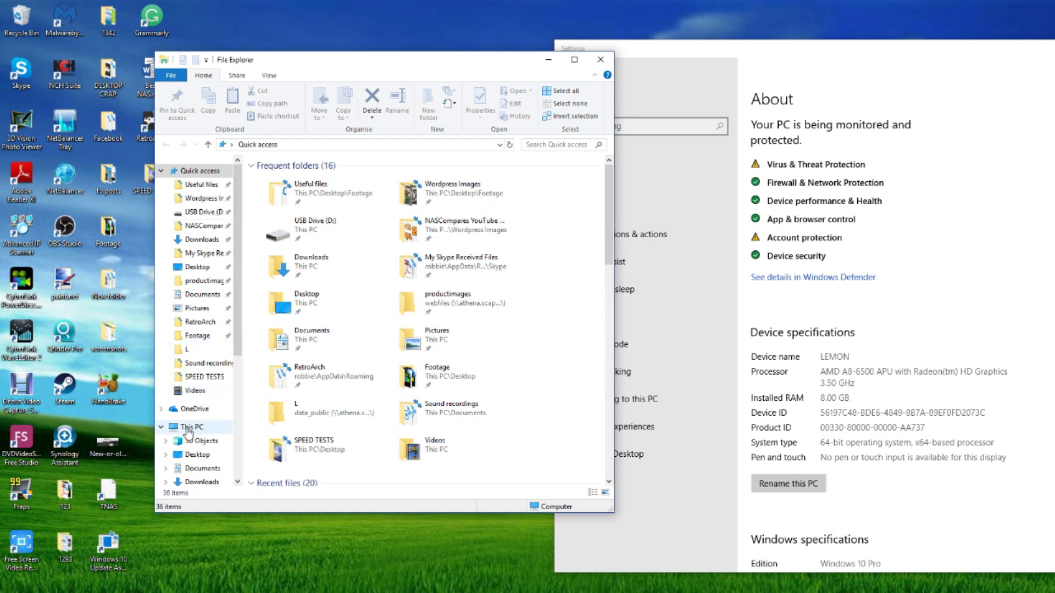
left_click(193, 427)
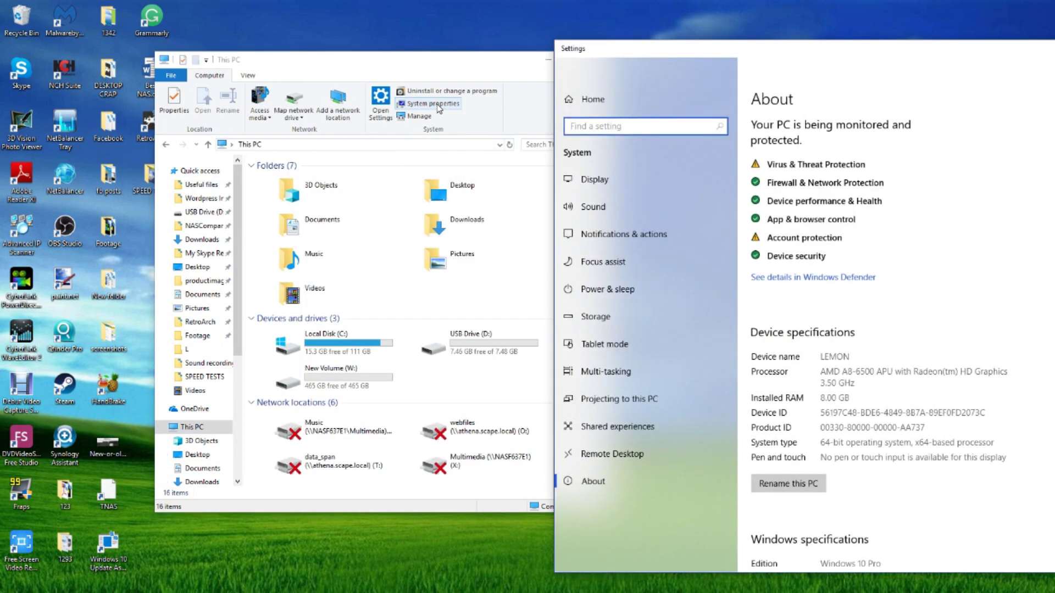
left_click(434, 122)
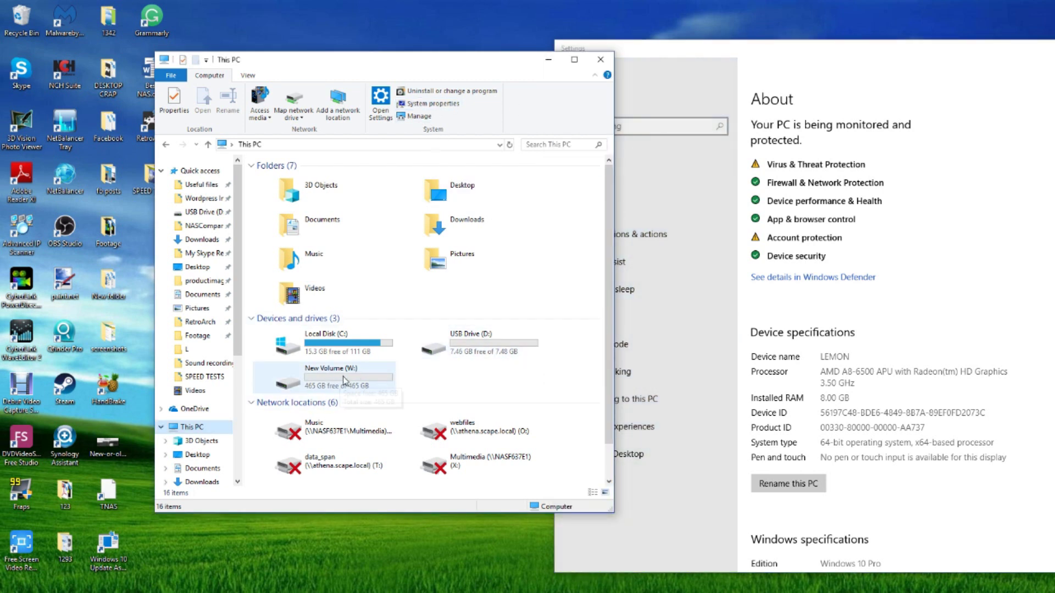
left_click(420, 115)
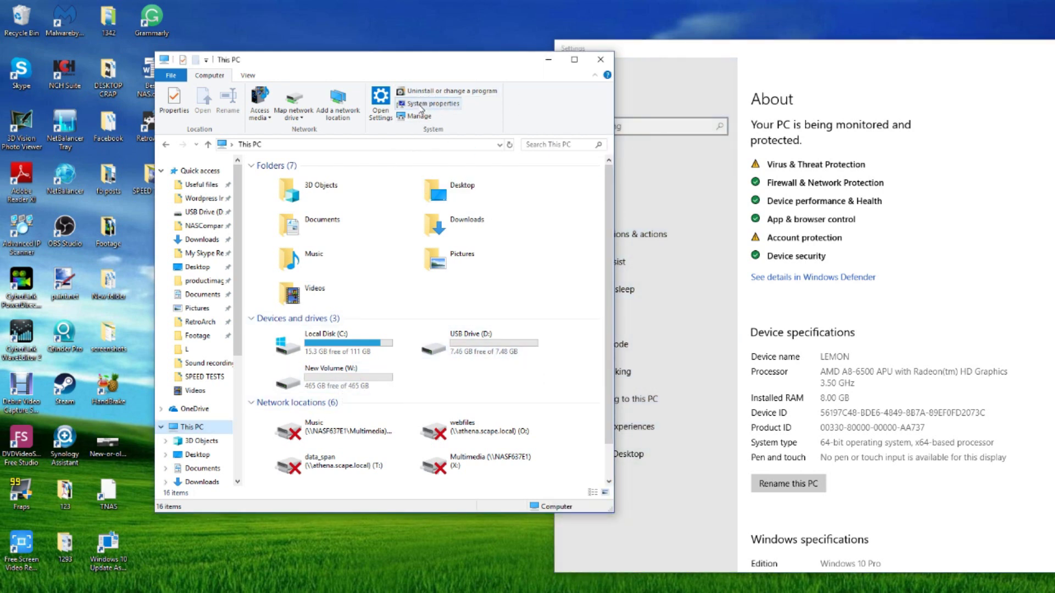
In Storage > Disk Management, open the Properties of New Volume (W:).
double_click(147, 89)
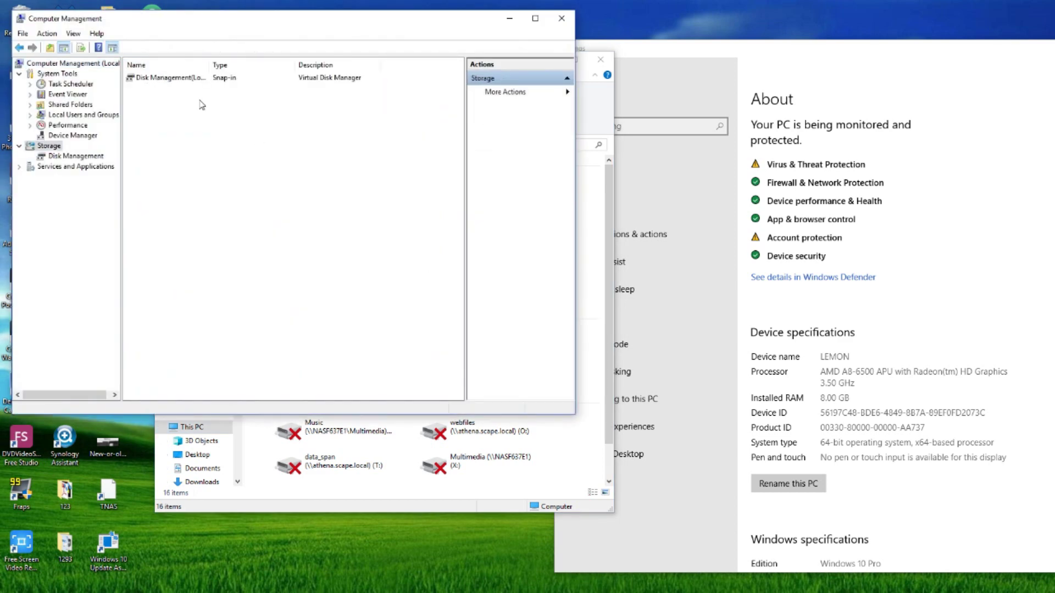
double_click(171, 78)
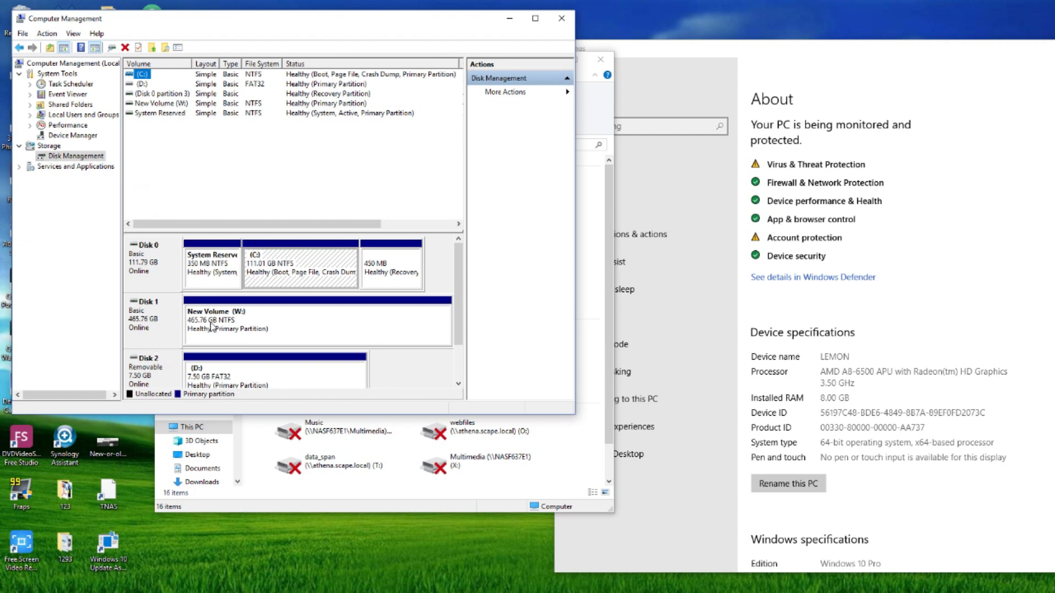
left_click(241, 323)
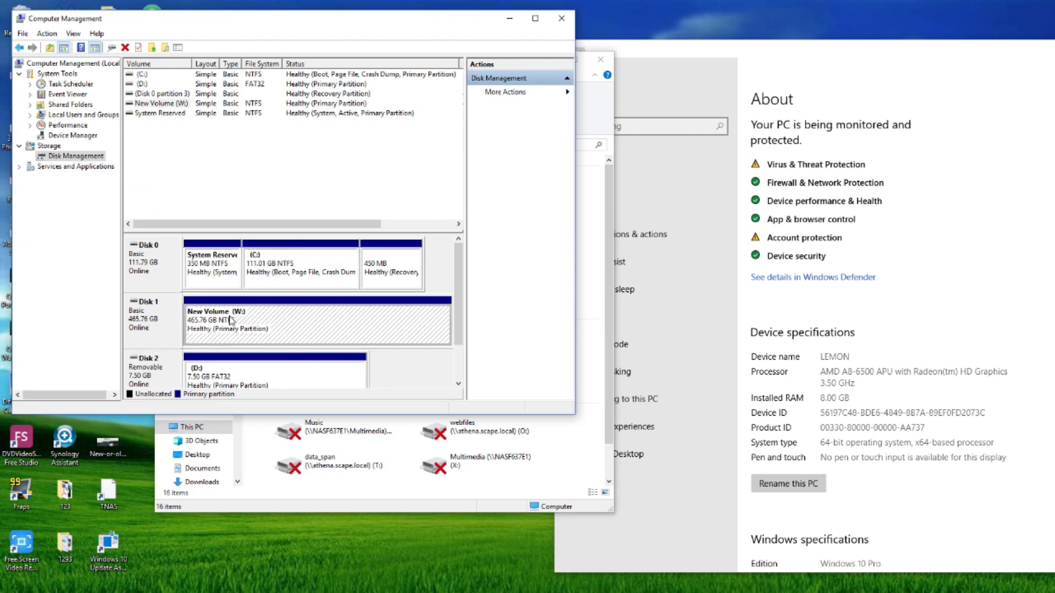
right_click(233, 317)
left_click(267, 449)
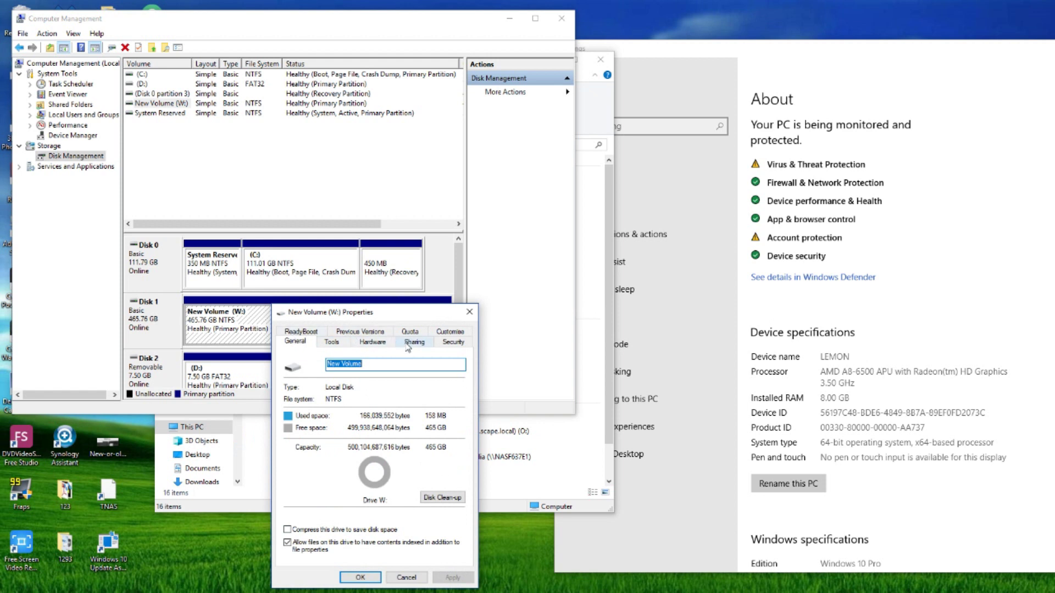
Check the Hardware tab for the WD disk, then close the dialog and Computer Management.
left_click(378, 344)
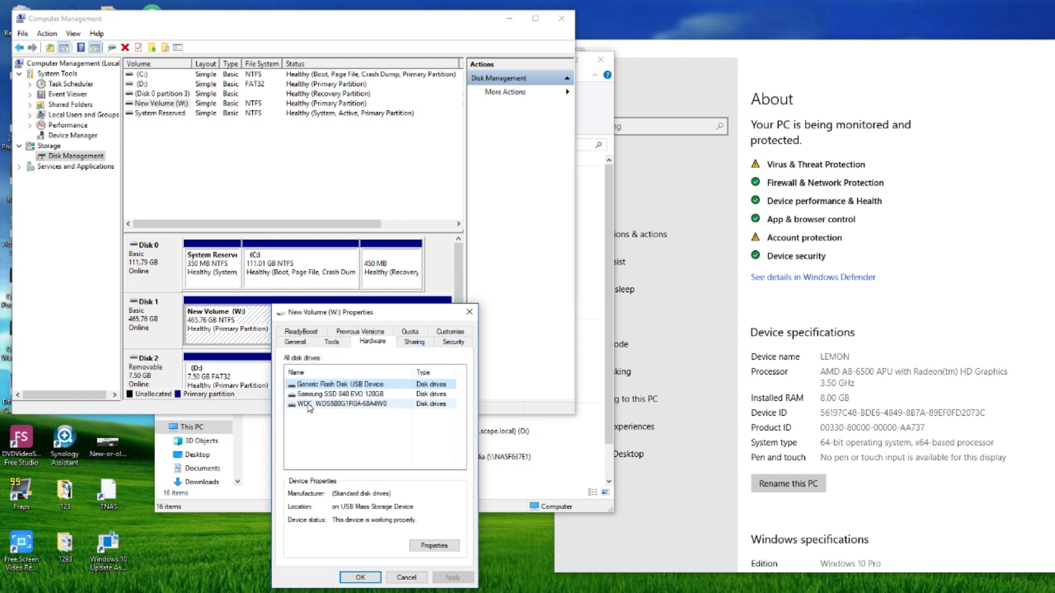
left_click(469, 312)
left_click(561, 18)
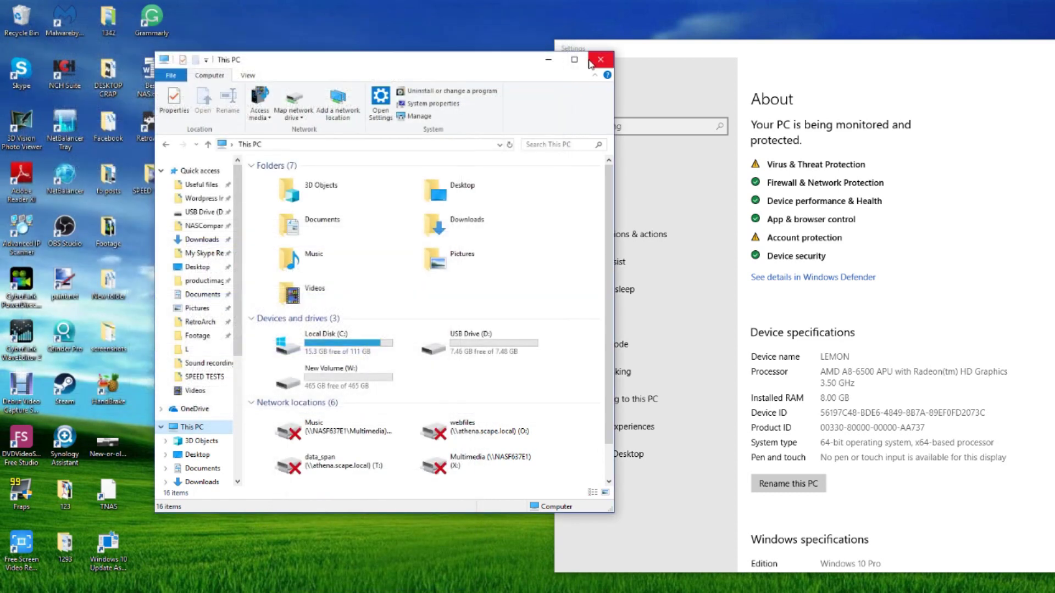
Close This PC and run ATTODiskBenchmark.exe from the desktop SPEED TESTS folder.
left_click(593, 65)
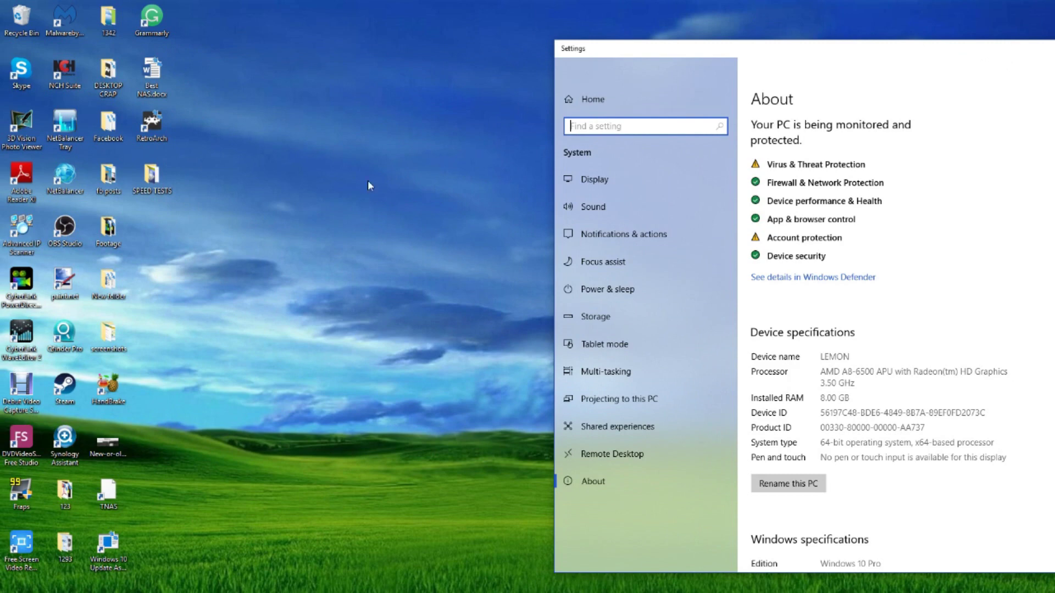
double_click(163, 174)
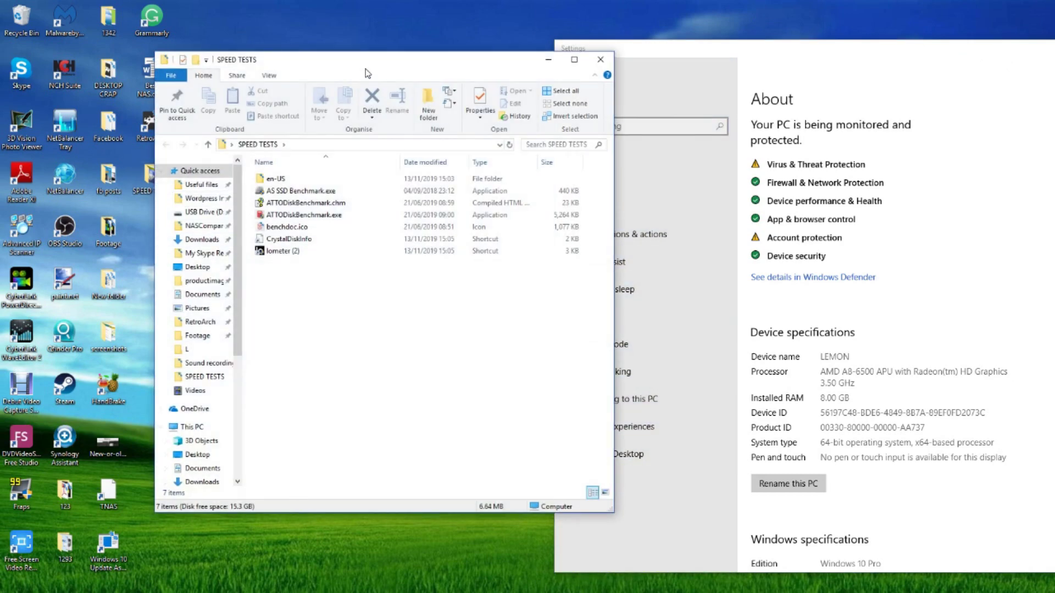
left_click_drag(360, 73, 294, 95)
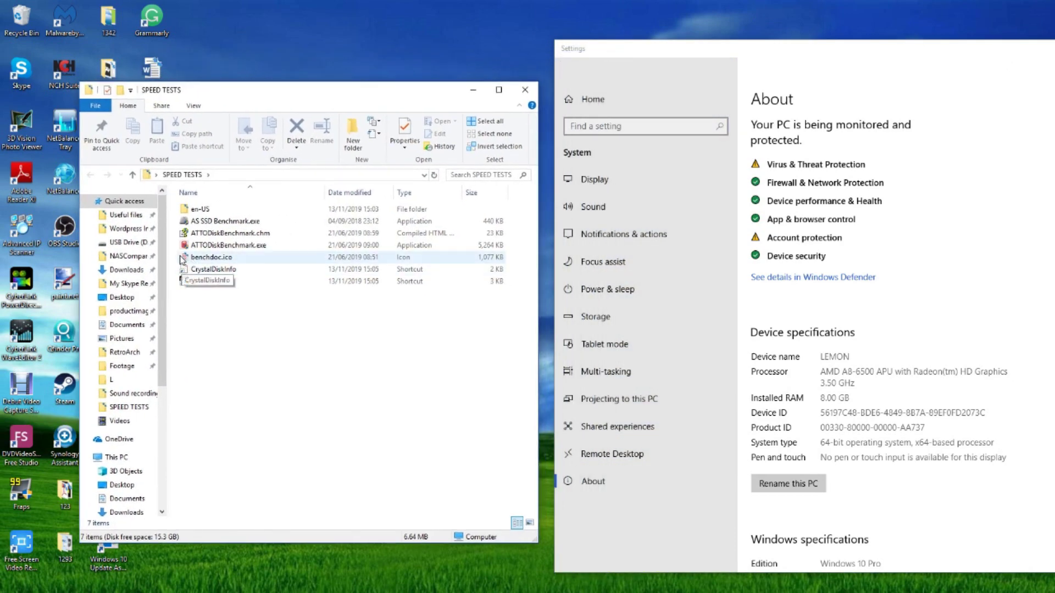
double_click(231, 246)
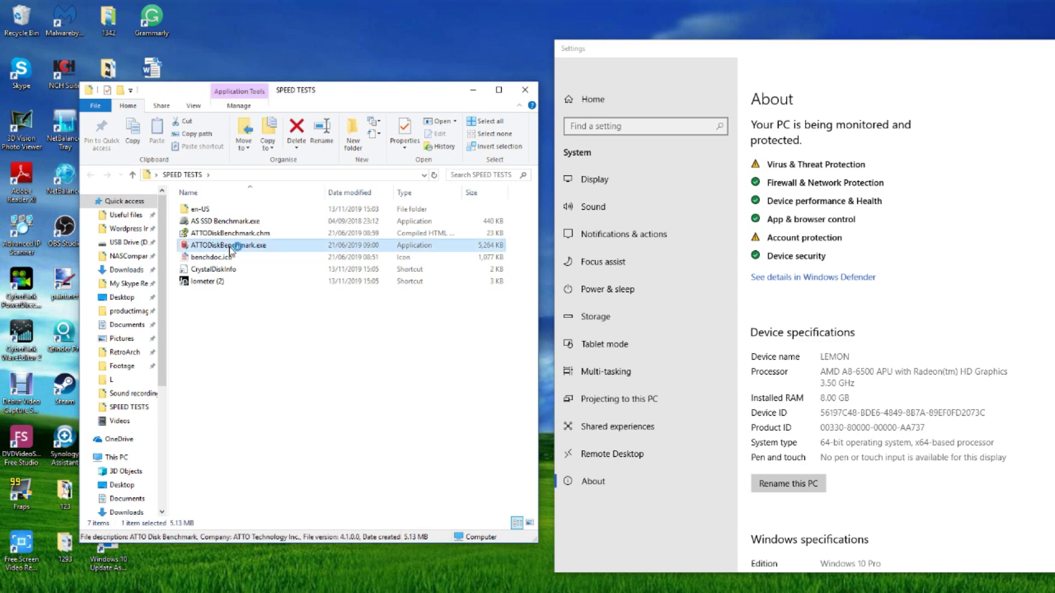
Benchmark W: New Volume in ATTO with I/O sizes 512 B to 64 MB and a 1 GB file.
left_click_drag(544, 122, 447, 144)
left_click(373, 171)
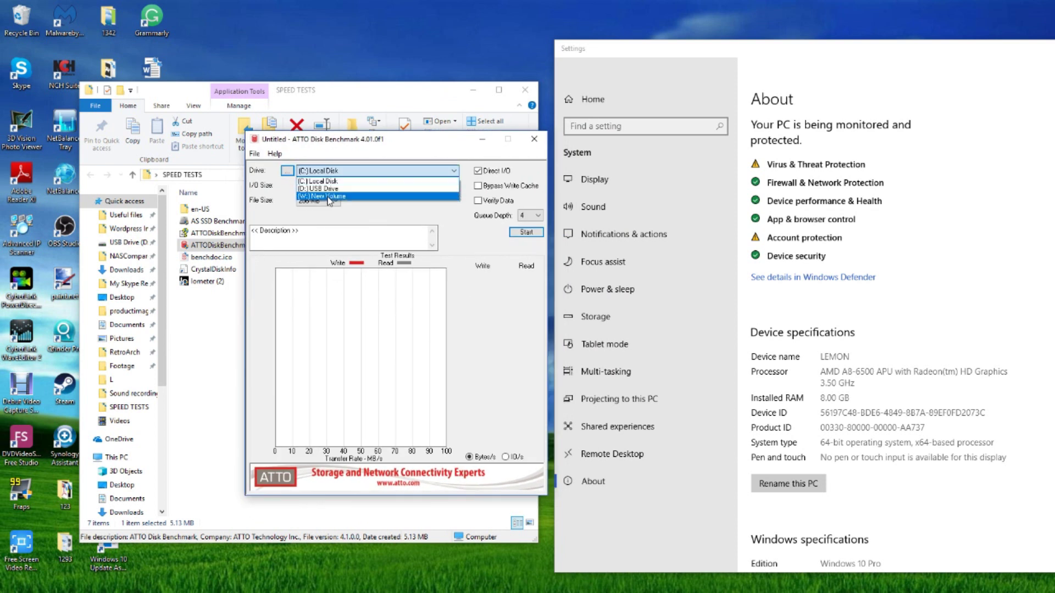
left_click(303, 194)
left_click(313, 186)
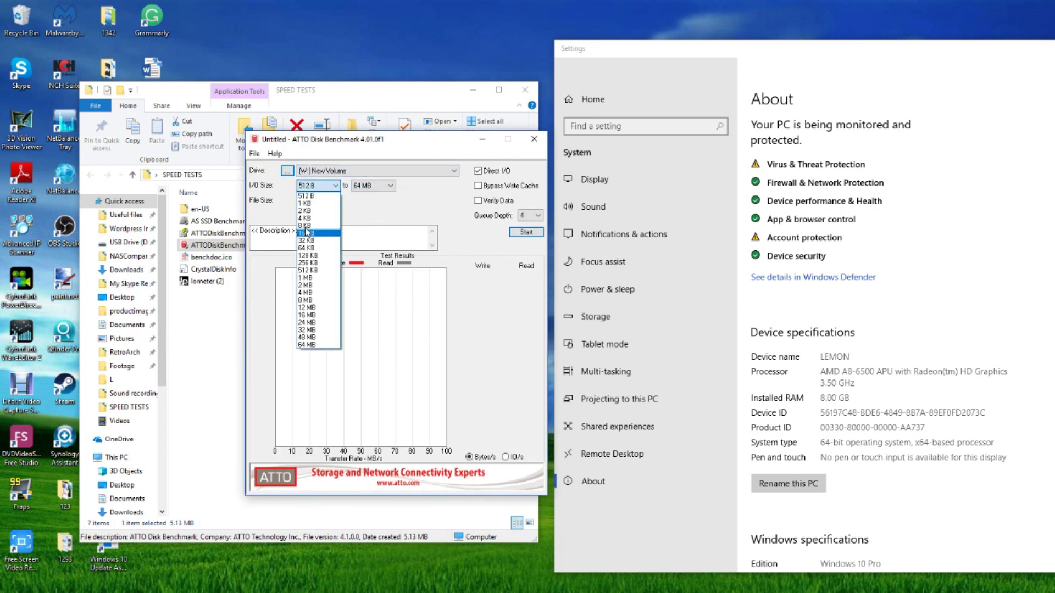
left_click(307, 196)
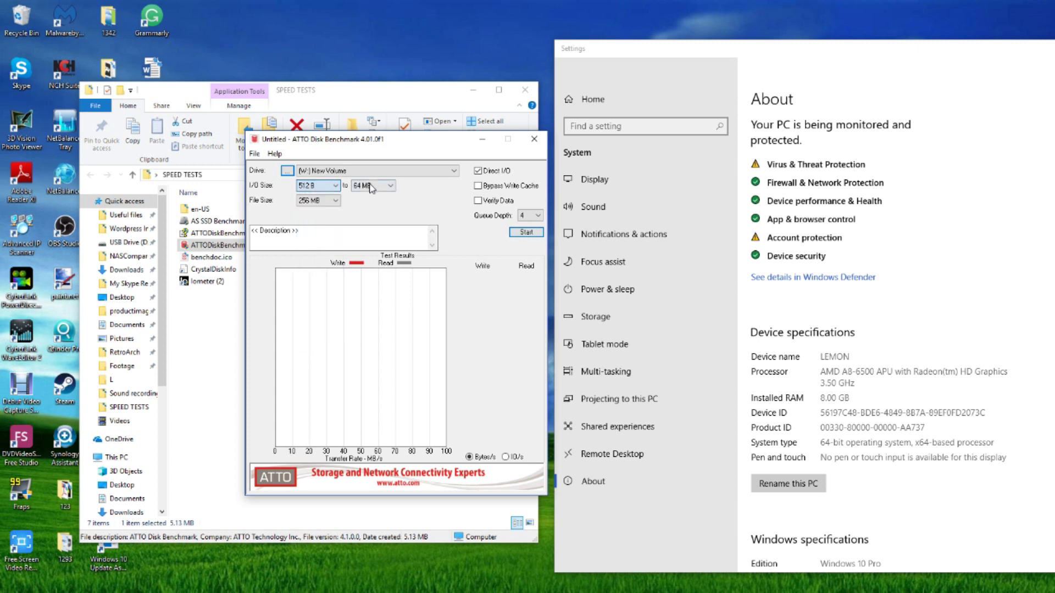
left_click(378, 187)
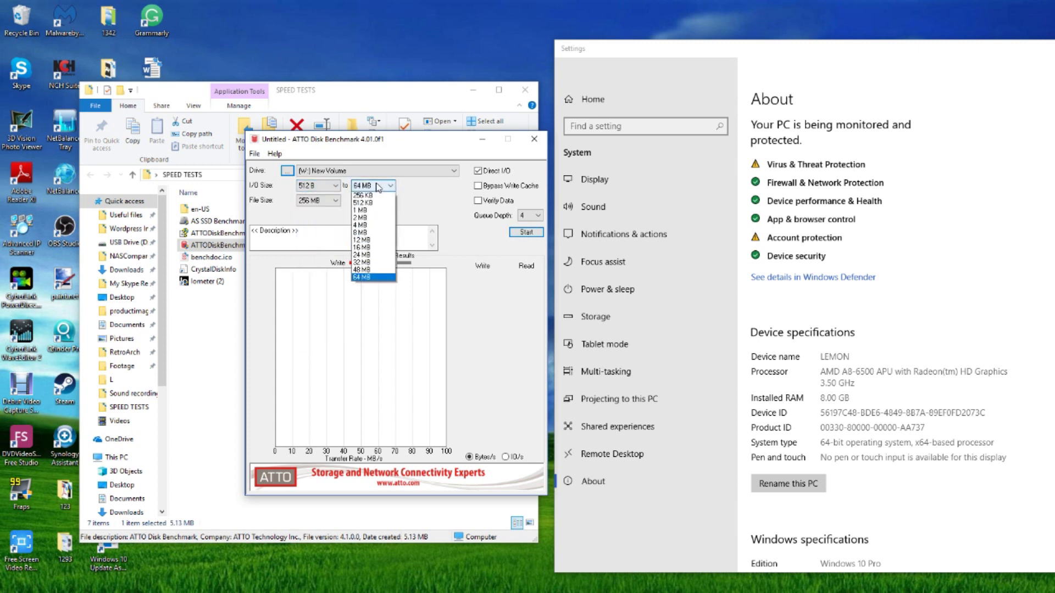
left_click(454, 195)
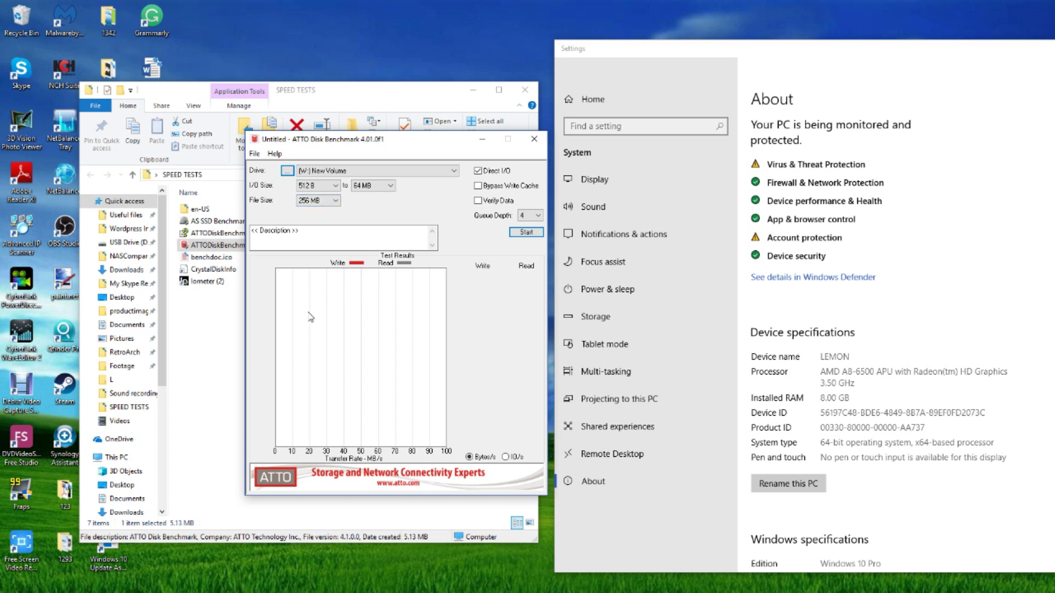
left_click(334, 201)
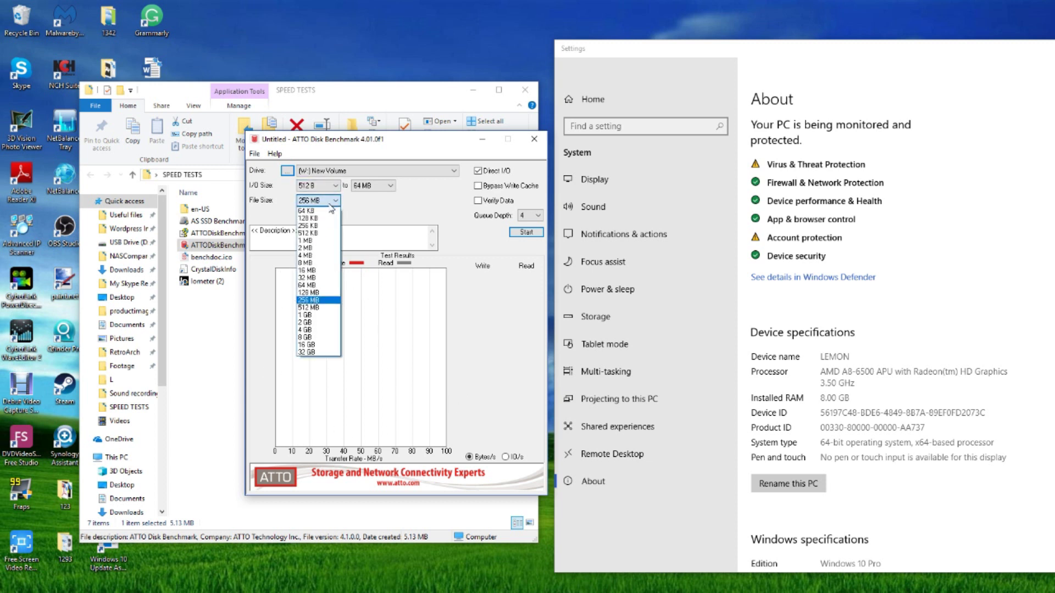
left_click(308, 315)
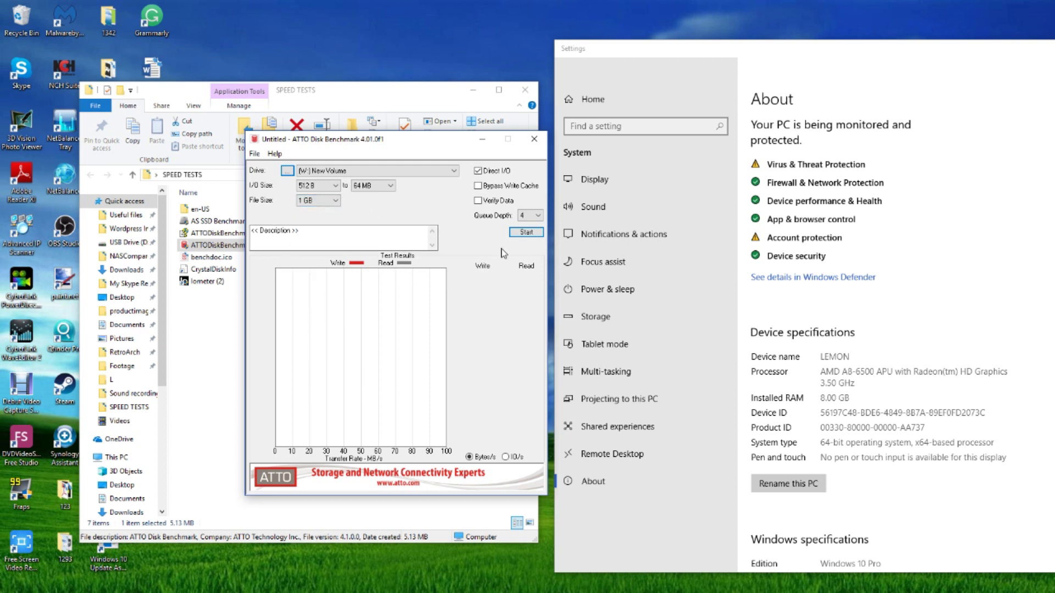
left_click(528, 233)
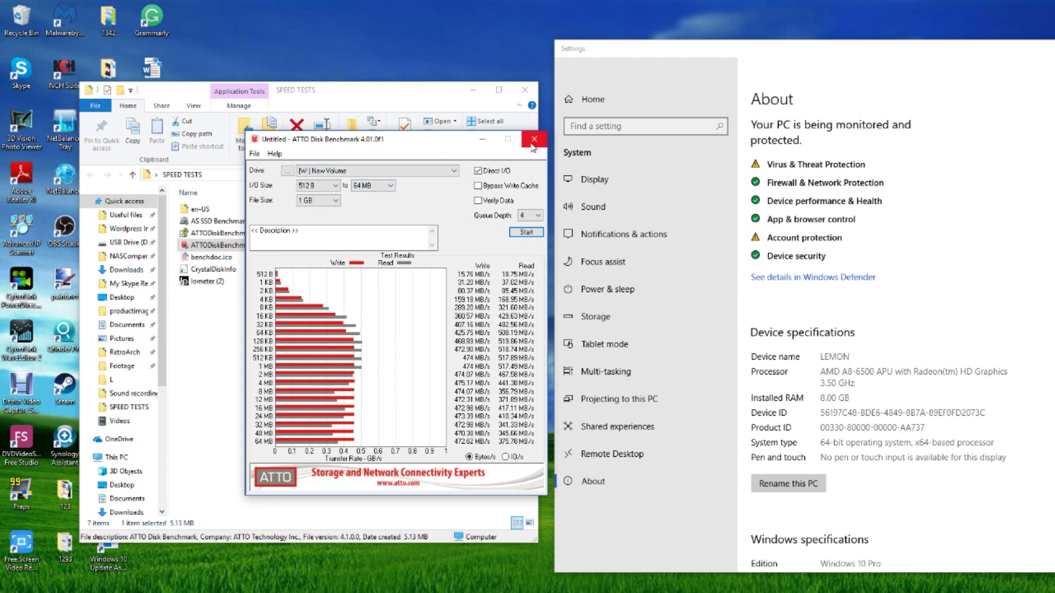
Once the run finishes with reads peaking near 519 MB/s, open ATTO's File menu.
left_click(255, 153)
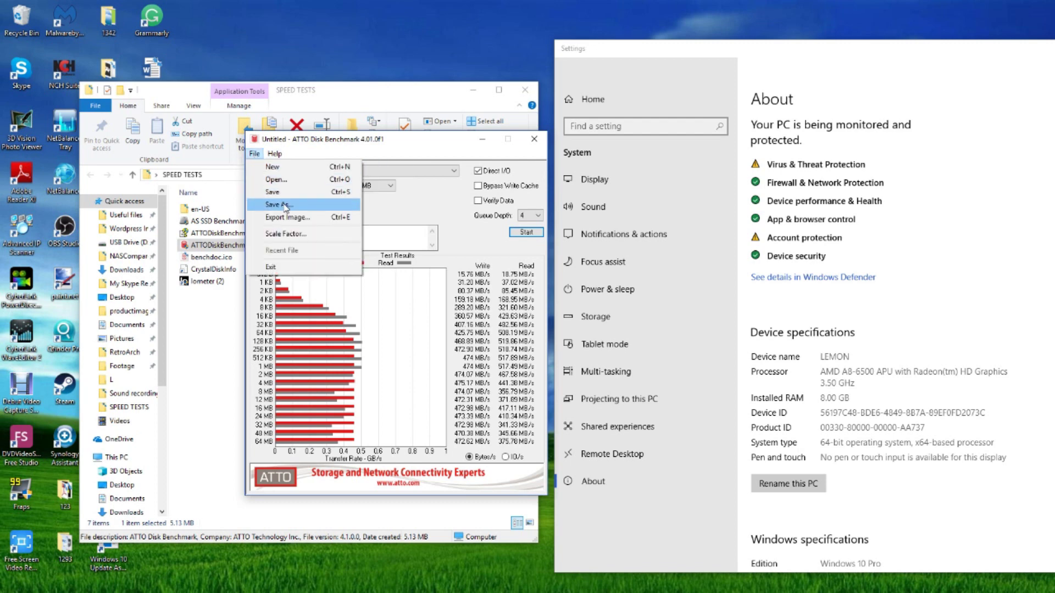
Save the results as wd ed sa500.bmk and close ATTO Disk Benchmark.
left_click(279, 204)
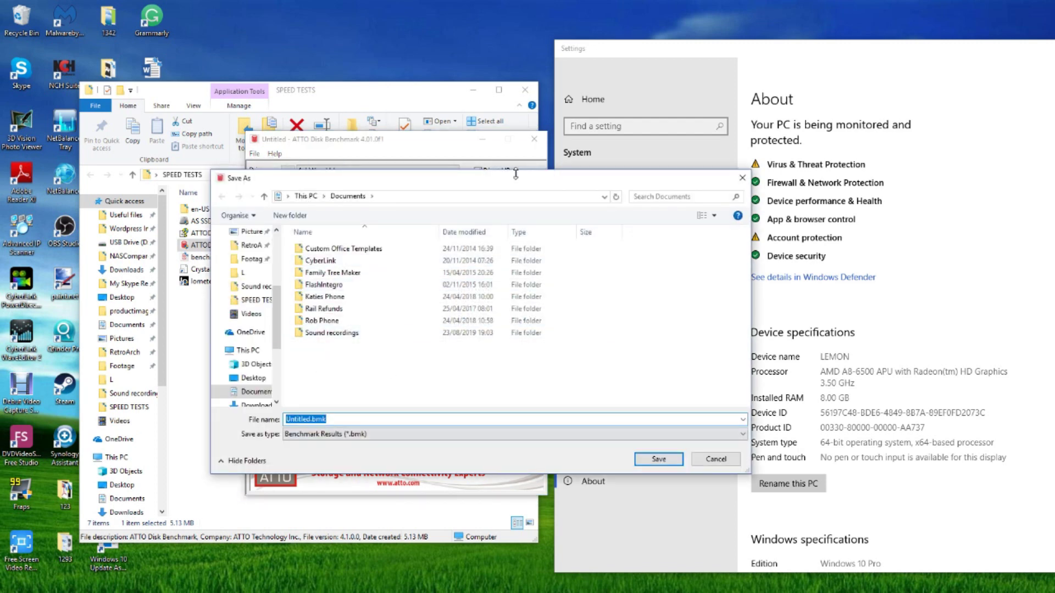
type("wd ed sa500")
left_click(676, 457)
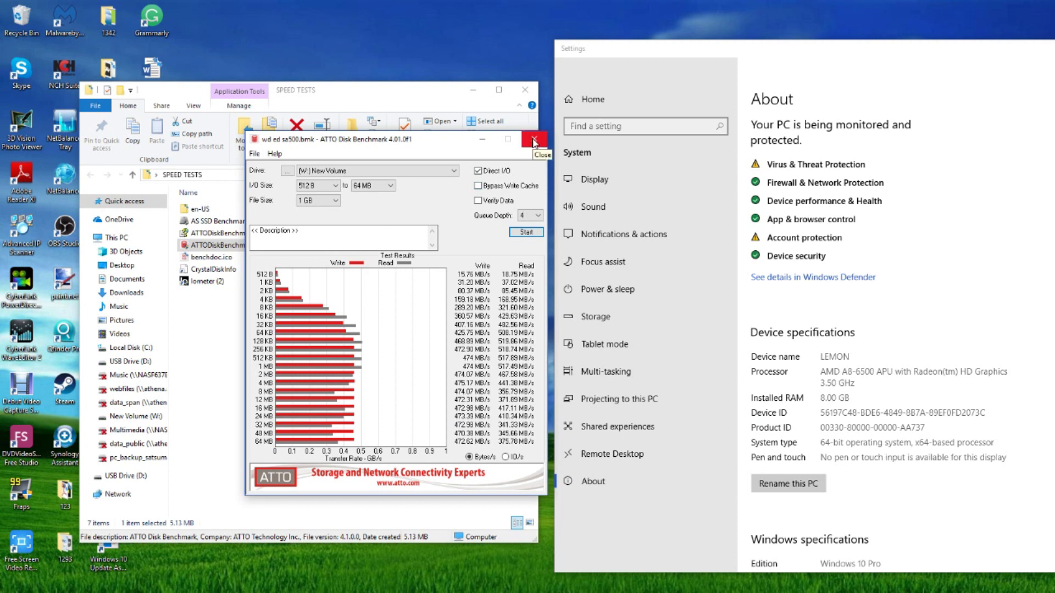
left_click(533, 142)
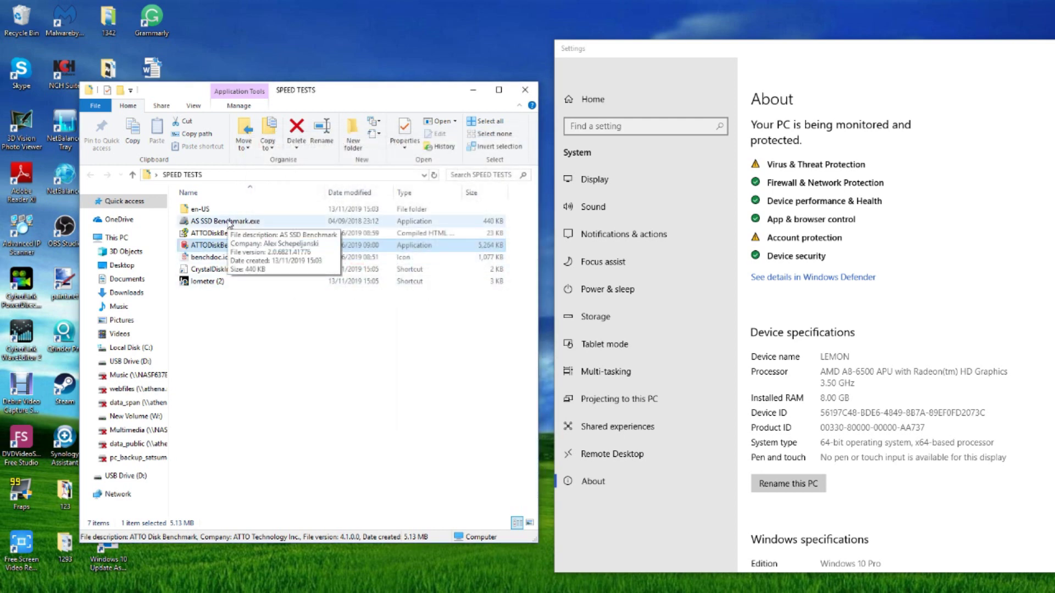
Start AS SSD Benchmark.exe from SPEED TESTS and drop down its drive list.
double_click(230, 222)
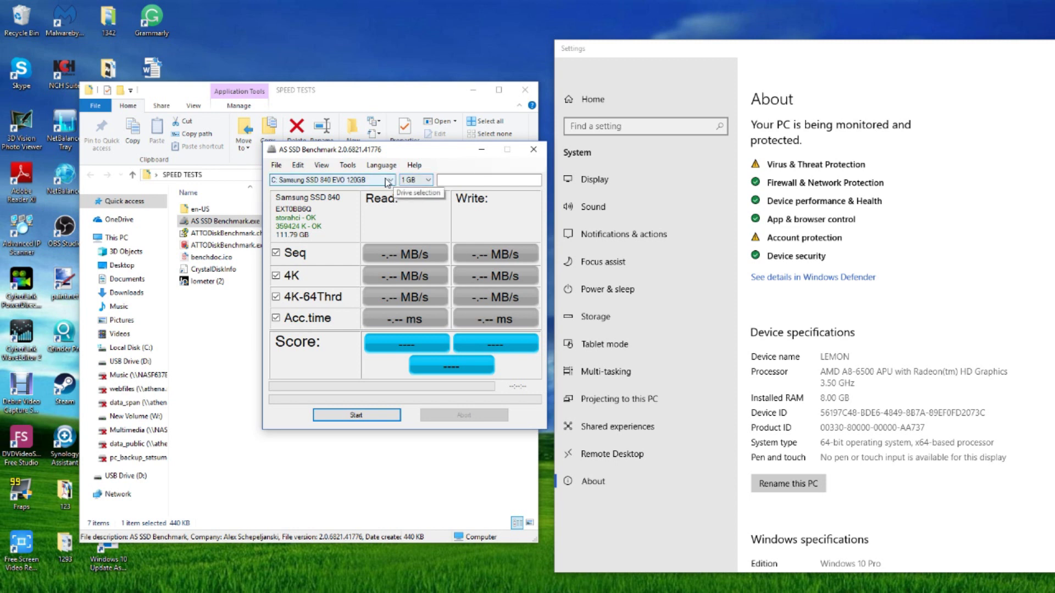
left_click(388, 181)
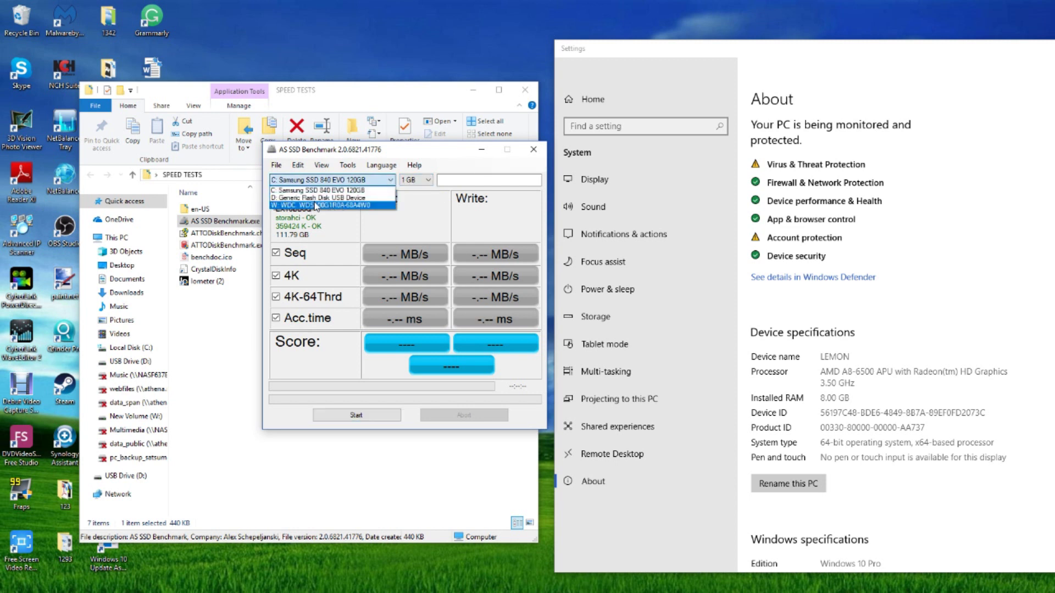
Select W: WDC WDS500G1R0A-68A4W0, keep results in MB/s, and start the benchmark.
left_click(319, 205)
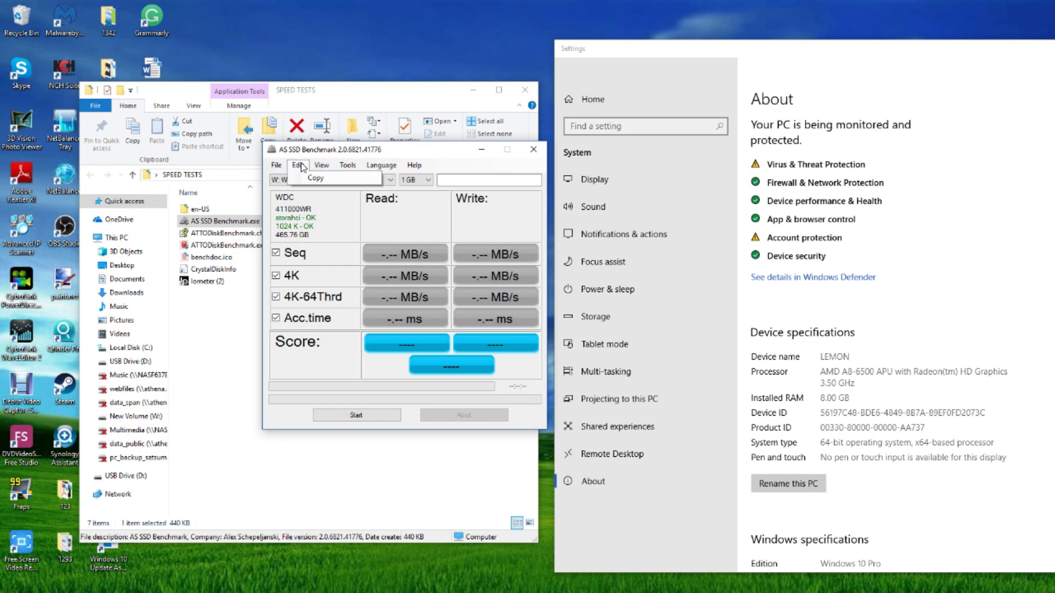
left_click(330, 166)
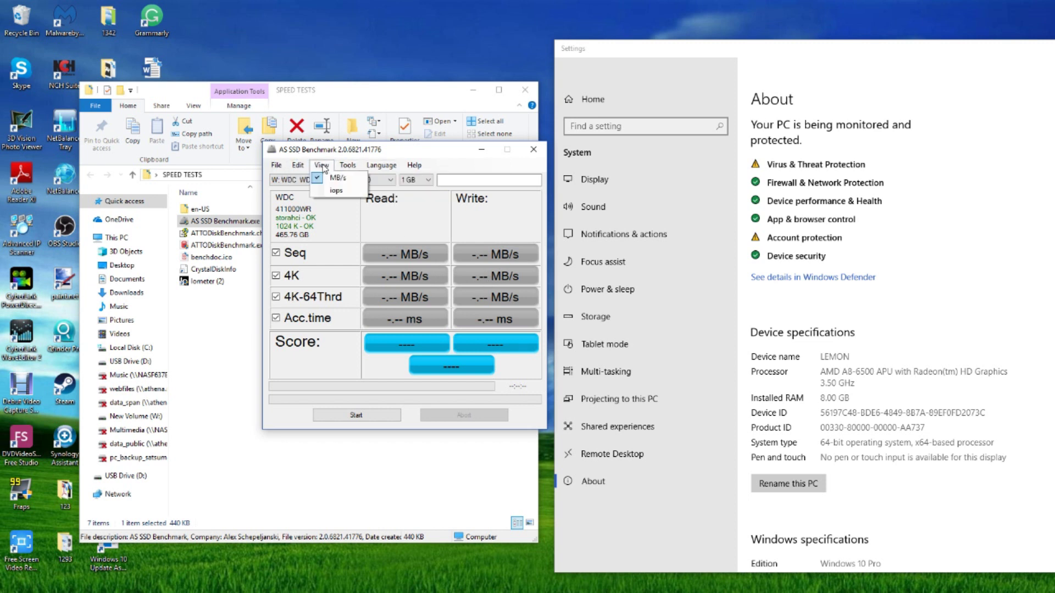
mouse_move(309, 168)
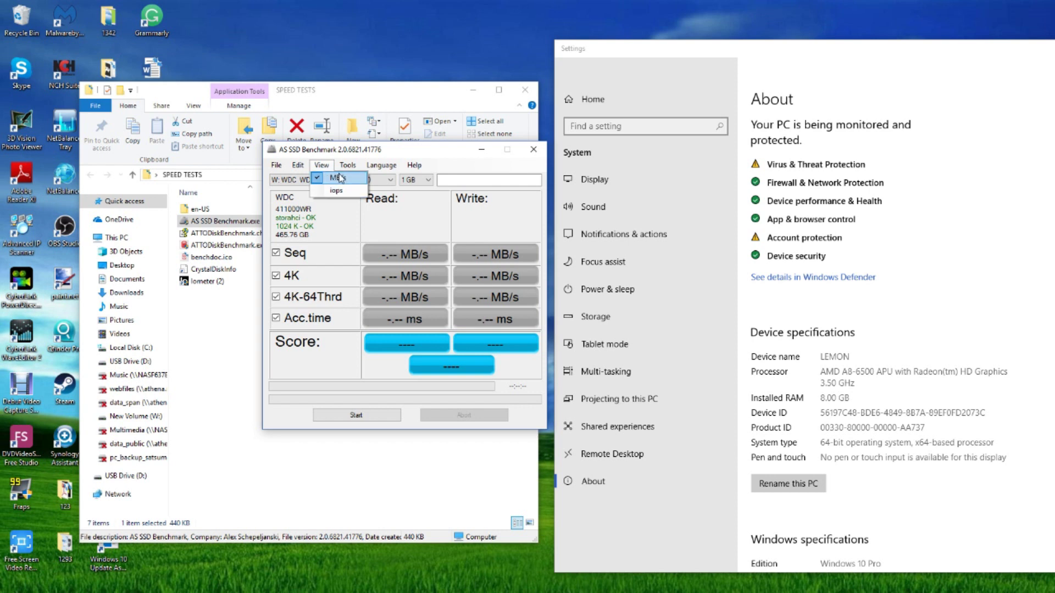
left_click(399, 221)
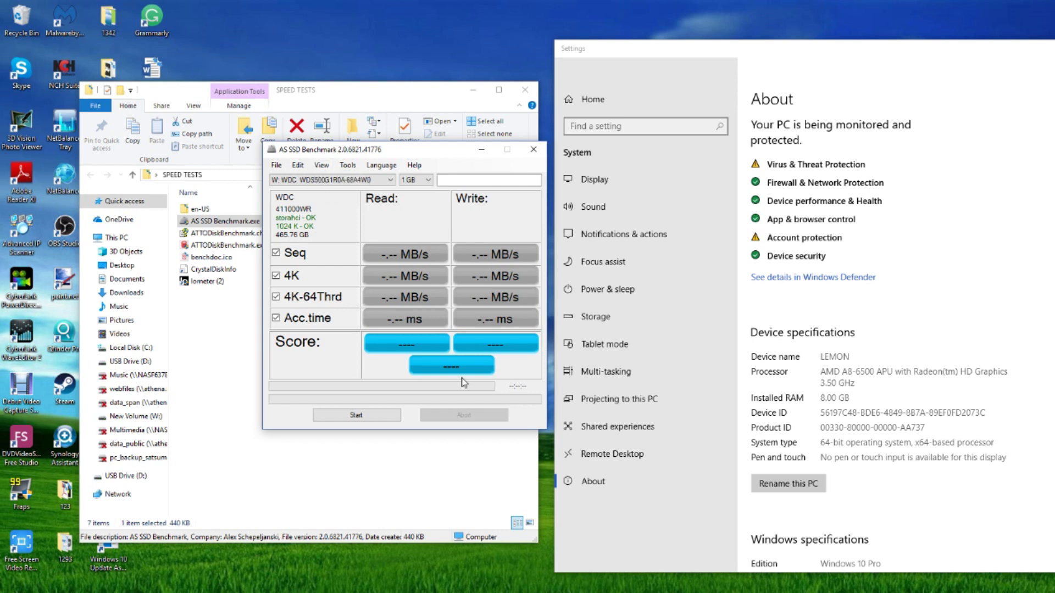
left_click(379, 416)
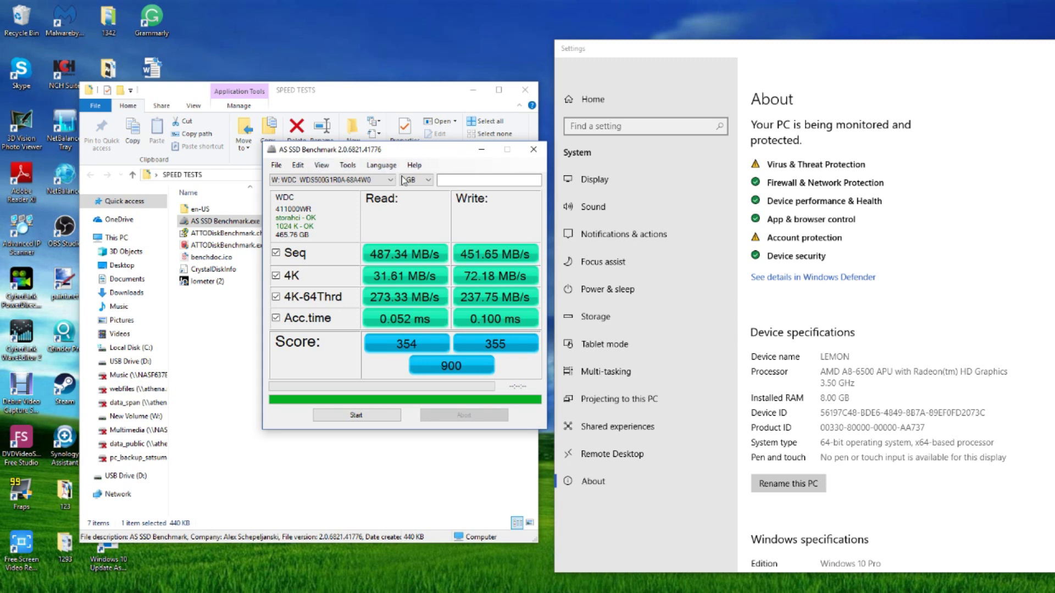
Switch AS SSD's results view to iops and rerun the W: benchmark.
left_click(321, 165)
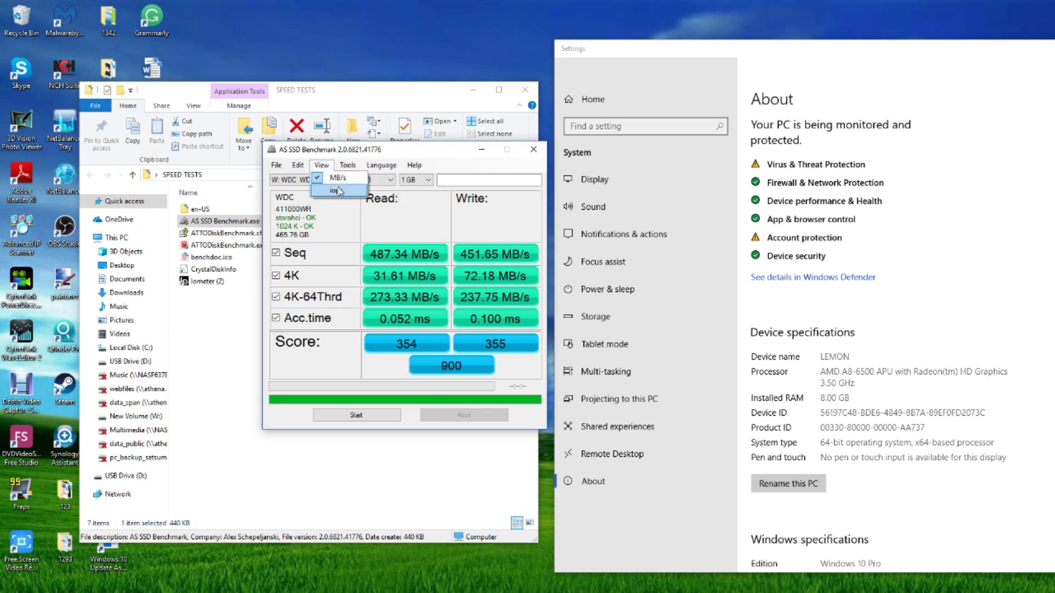
left_click(338, 191)
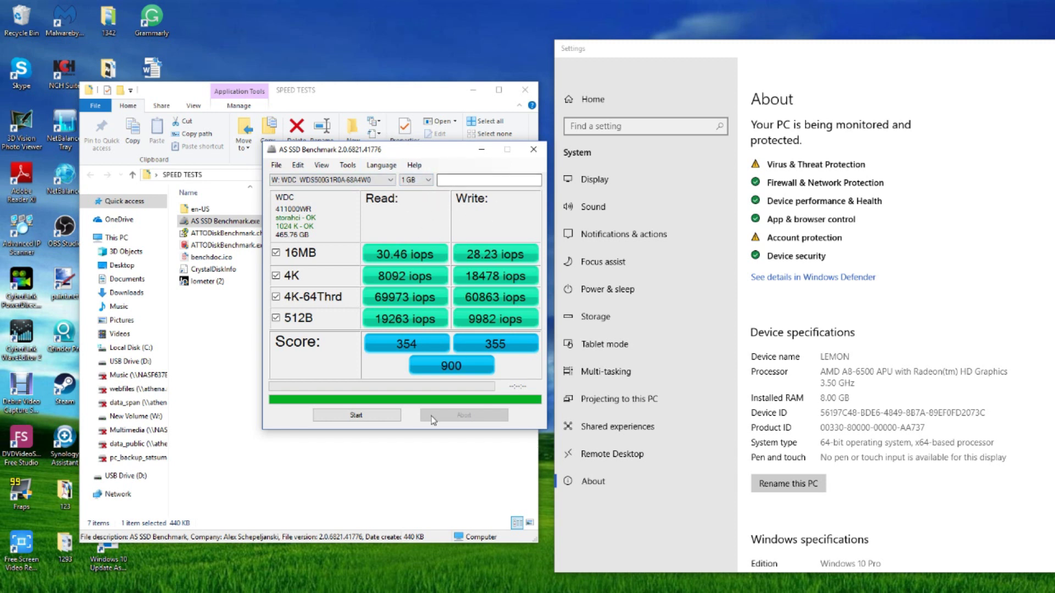
left_click(362, 417)
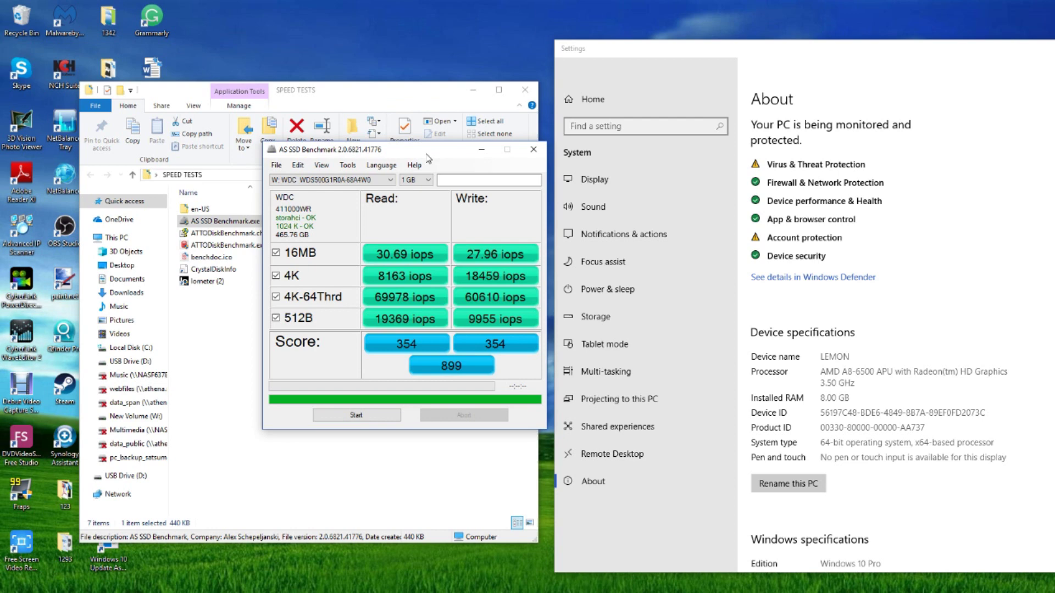
After the 899-score run, bring the SPEED TESTS folder window back to the front.
key("alt+F4")
left_click(473, 90)
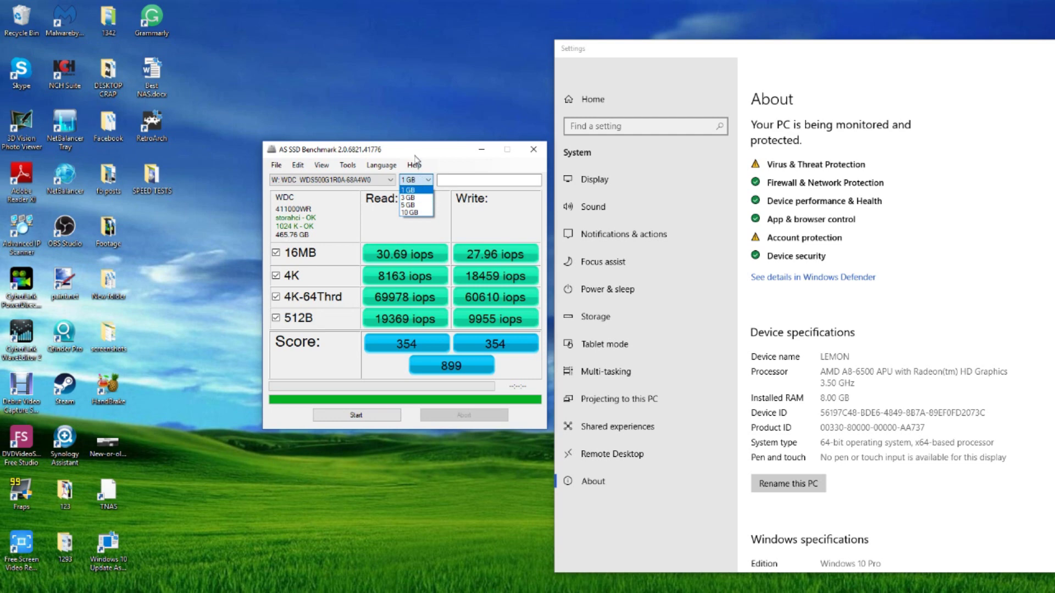
left_click(416, 159)
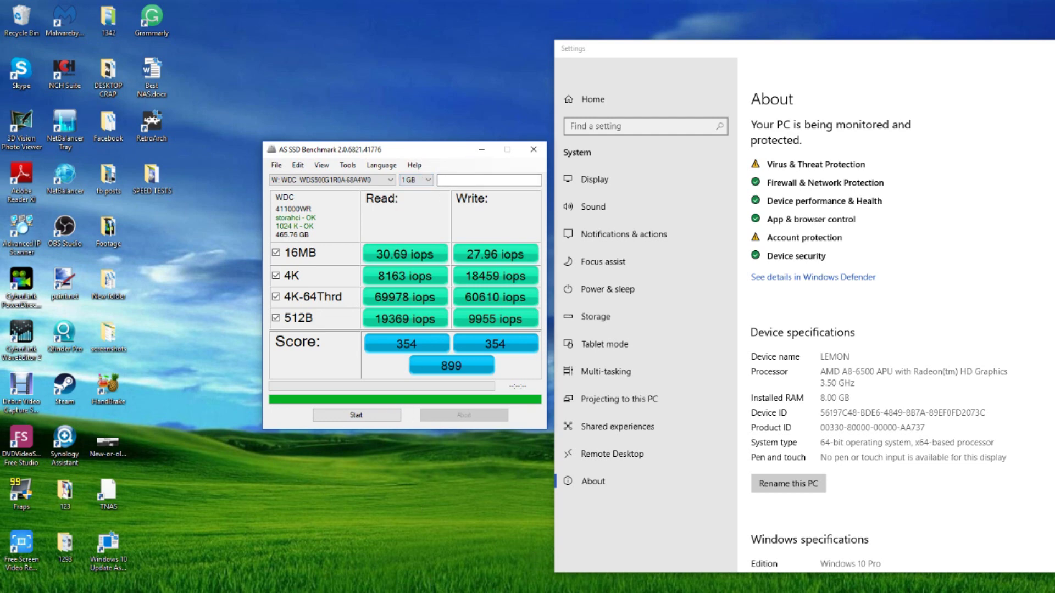
key("alt+Tab")
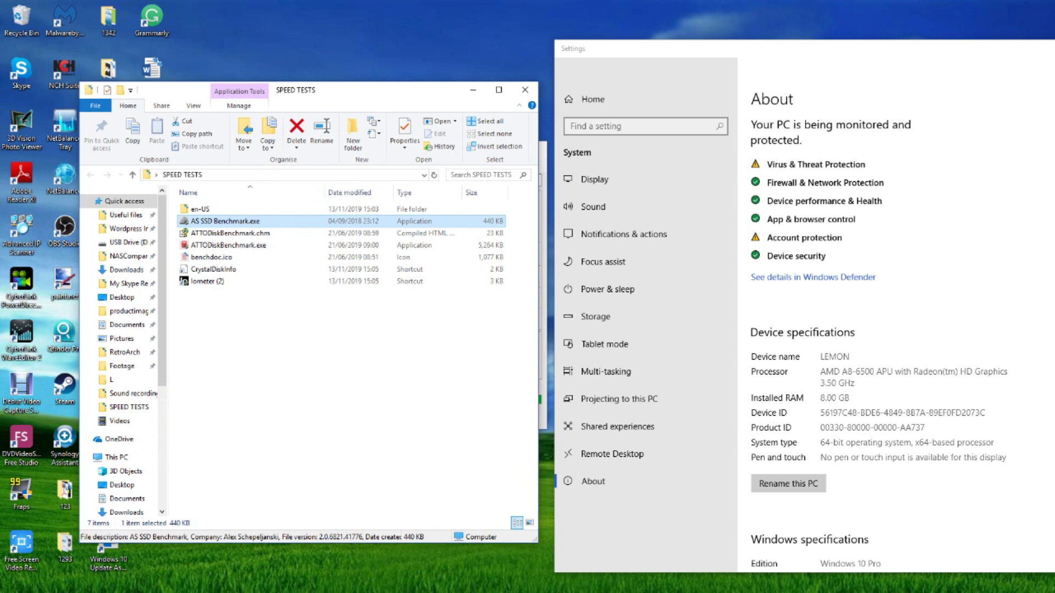
Launch Disk Speed Test from All Programs > Blackmagic Design > Desktop Video in the Start menu.
key("super")
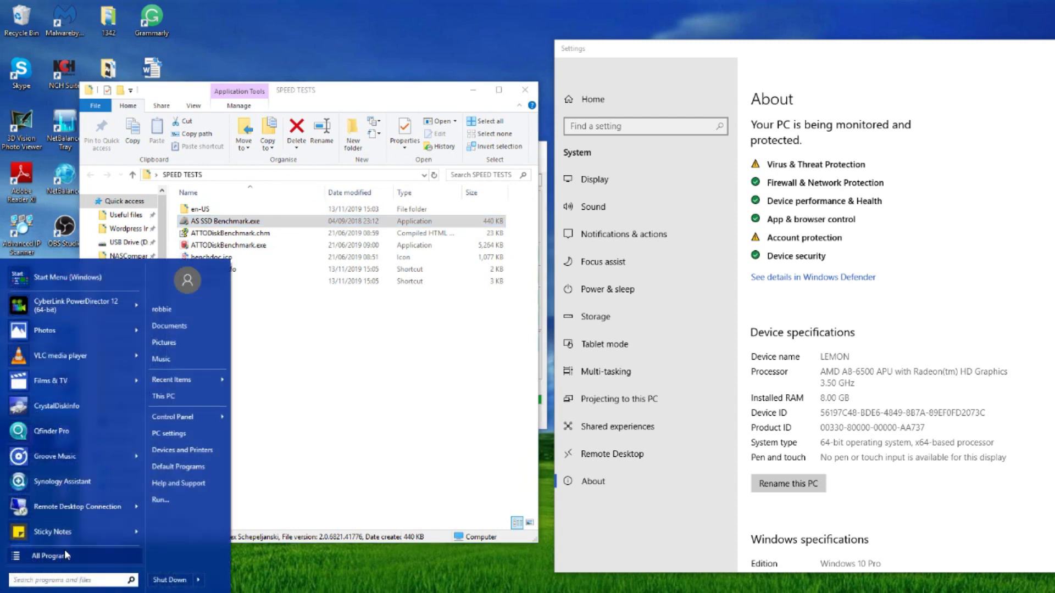
left_click(60, 556)
scroll(61, 440, "down", 3)
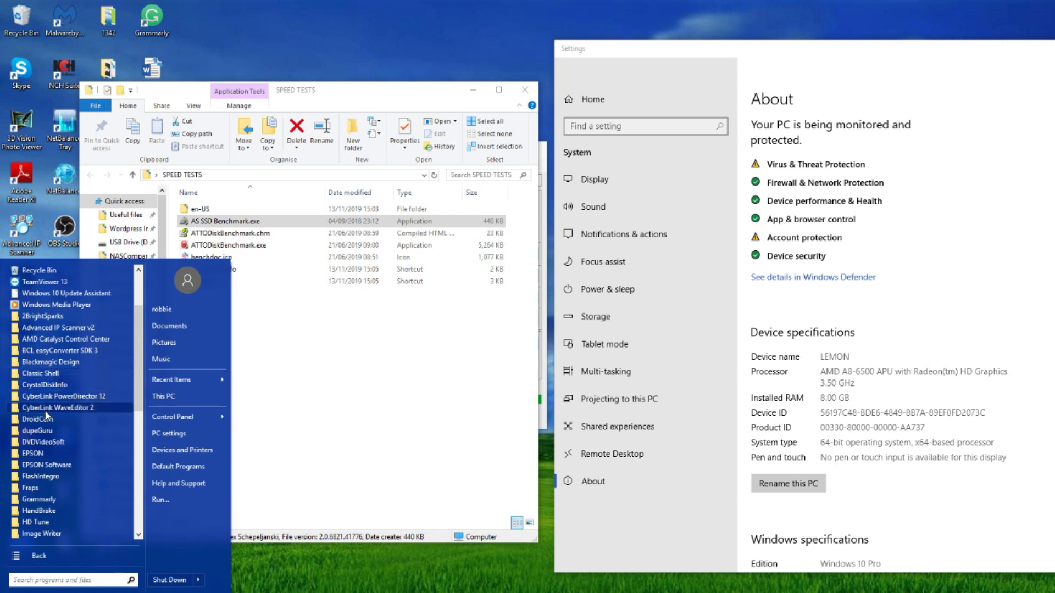
left_click(50, 361)
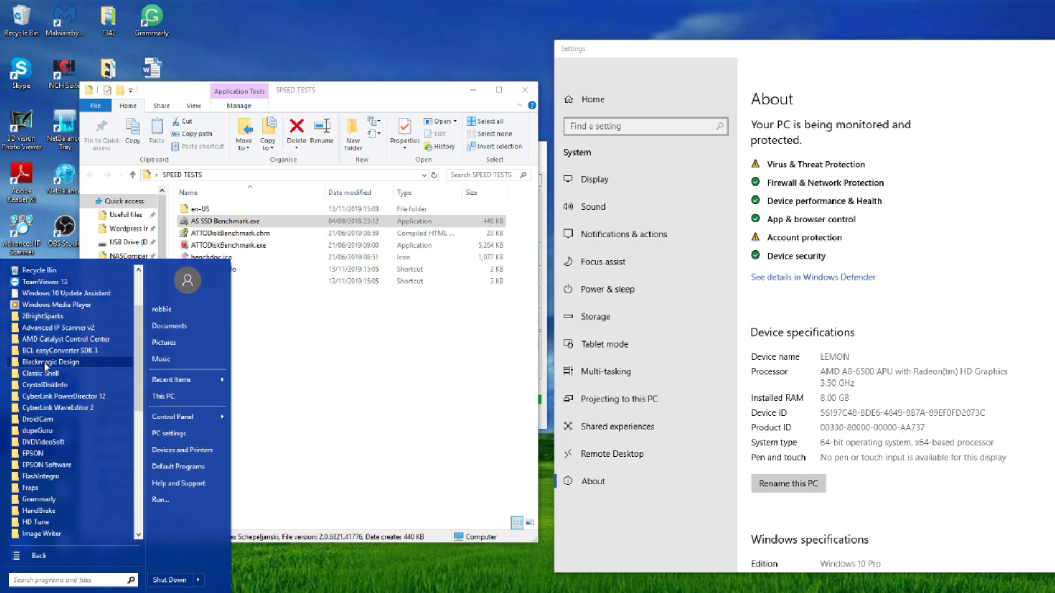
left_click(53, 373)
left_click(62, 387)
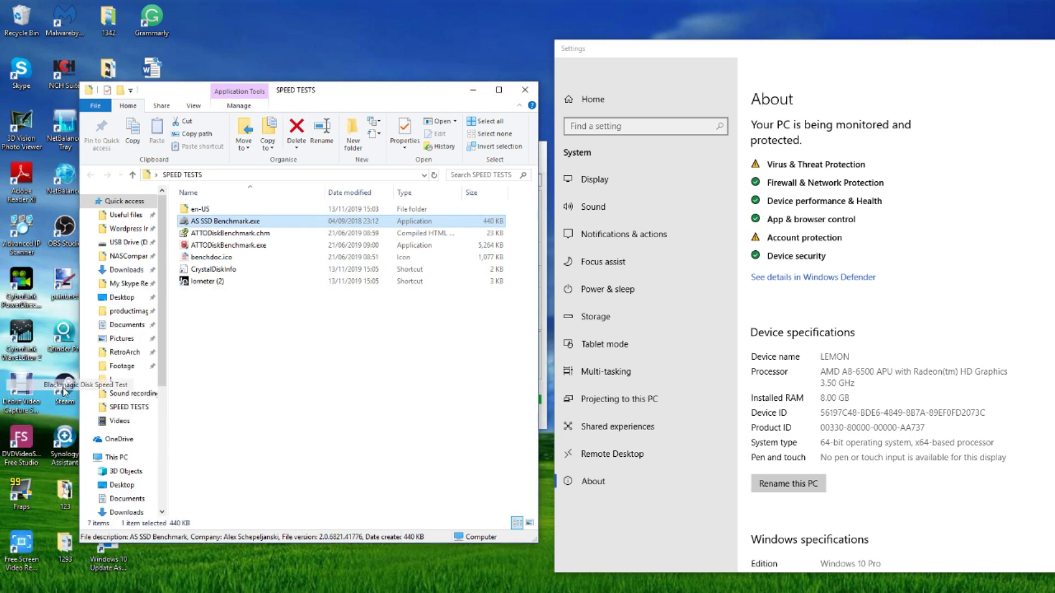
left_click(542, 211)
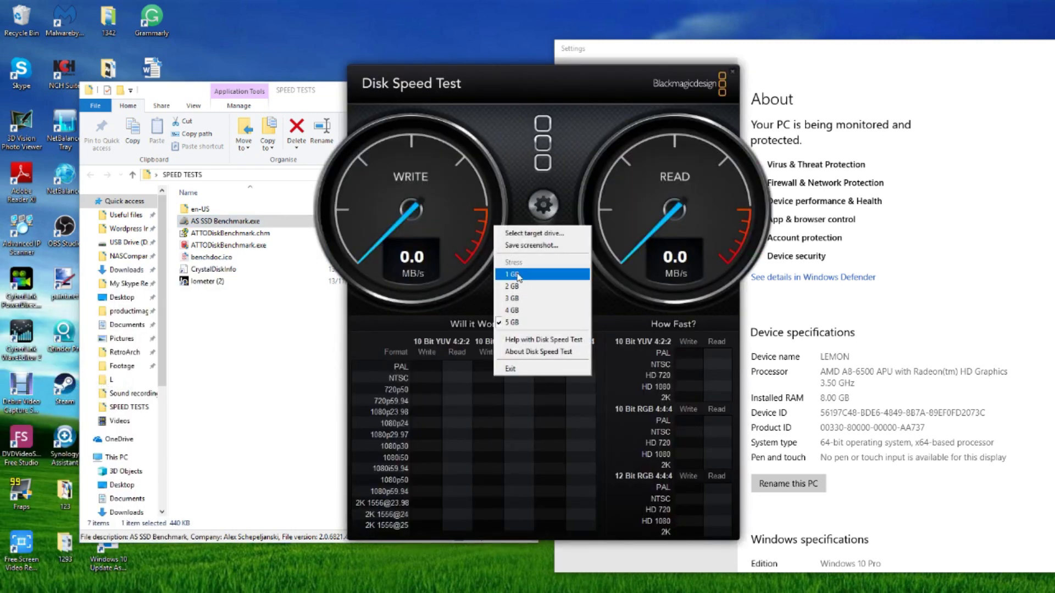
Set the Disk Speed Test stress size to 1 GB.
left_click(511, 275)
left_click(544, 208)
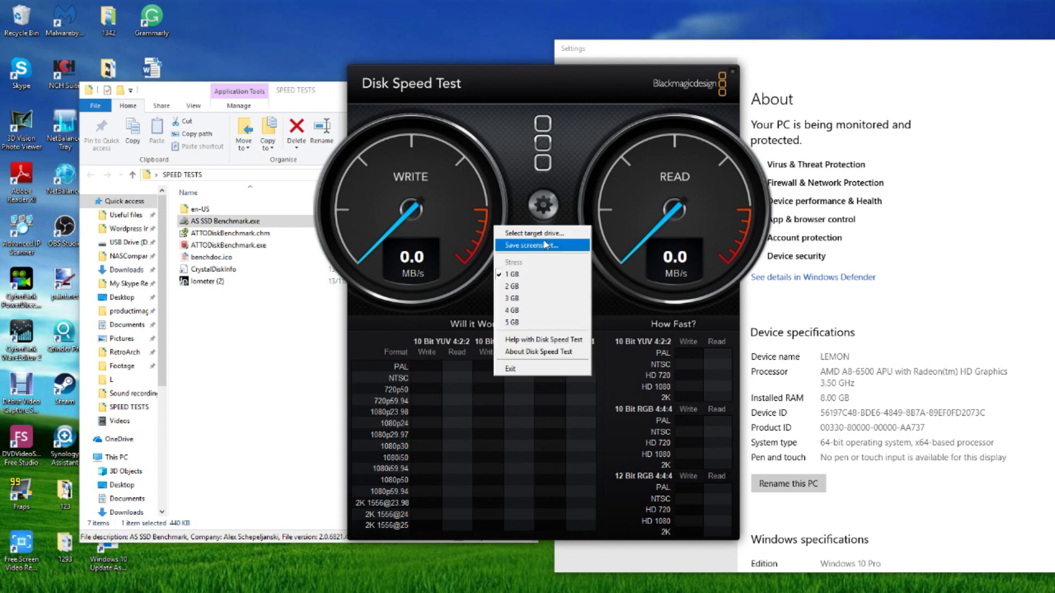
left_click(543, 215)
left_click(544, 212)
Select New Volume (W:) under This PC as the target drive.
left_click(547, 233)
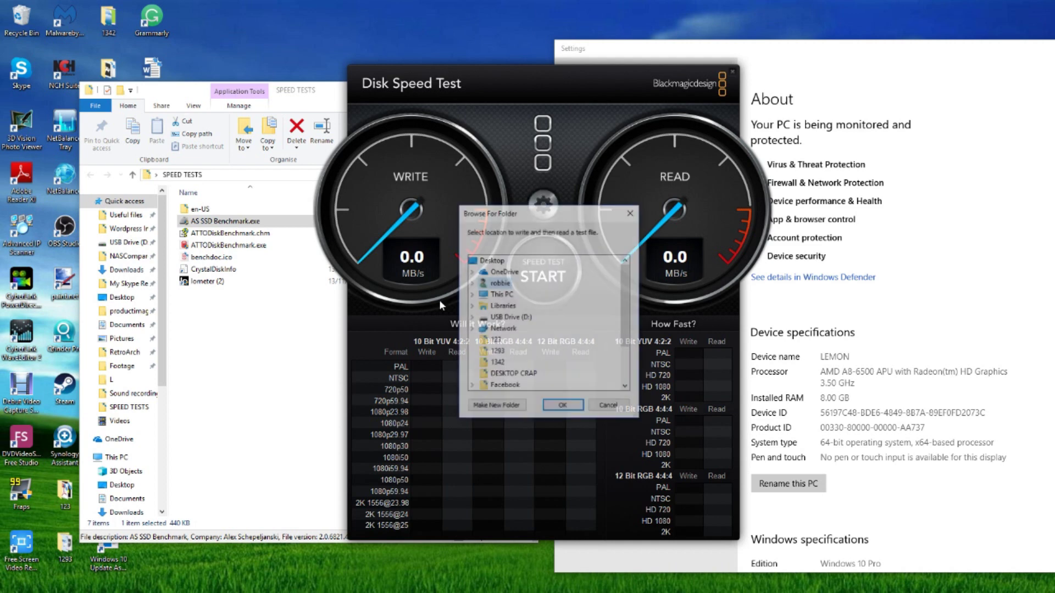
scroll(529, 366, "down", 2)
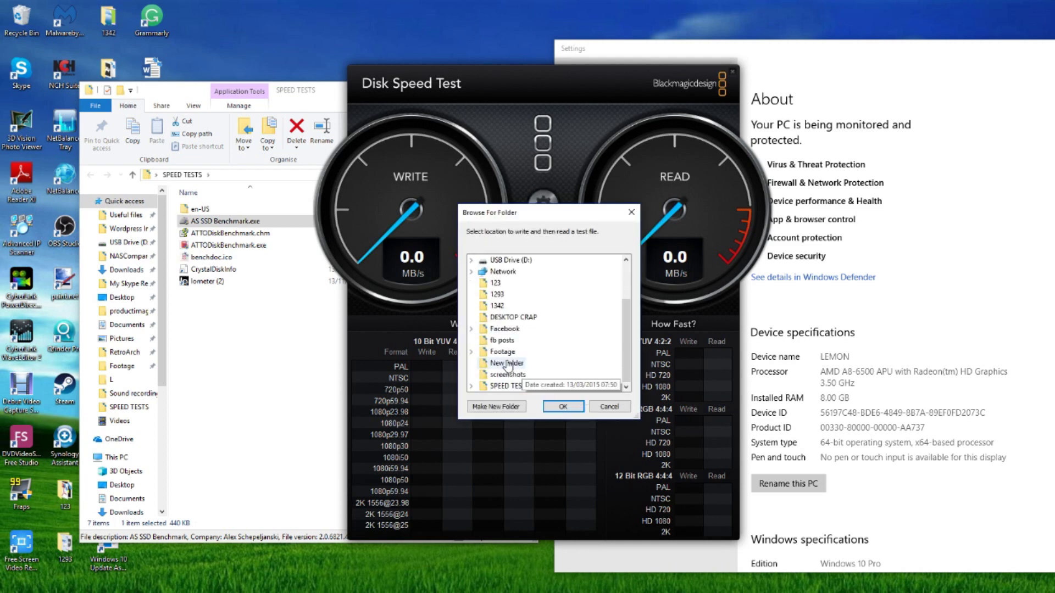
scroll(522, 302, "up", 3)
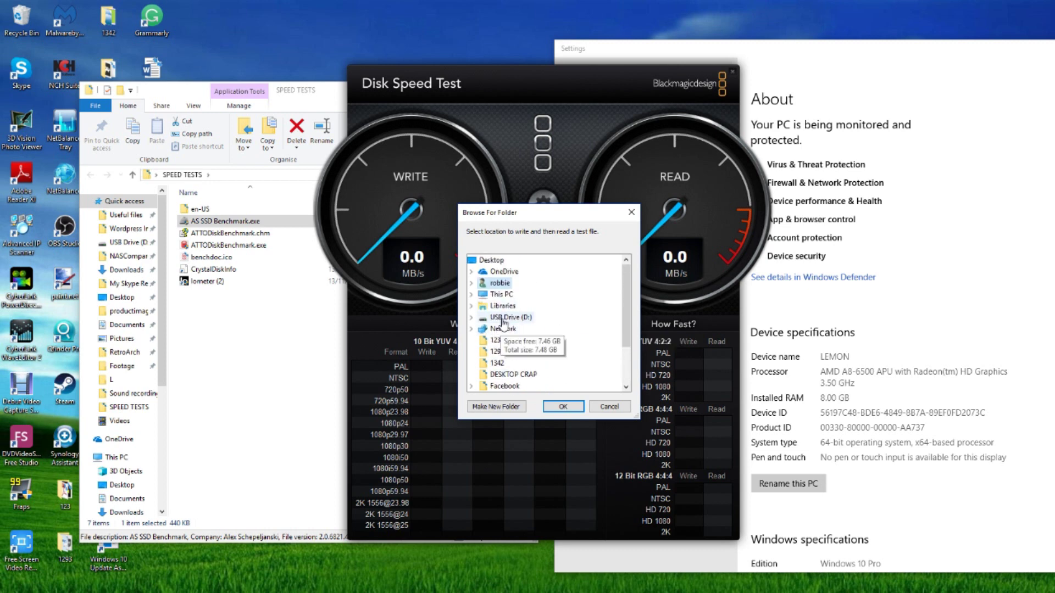
double_click(481, 296)
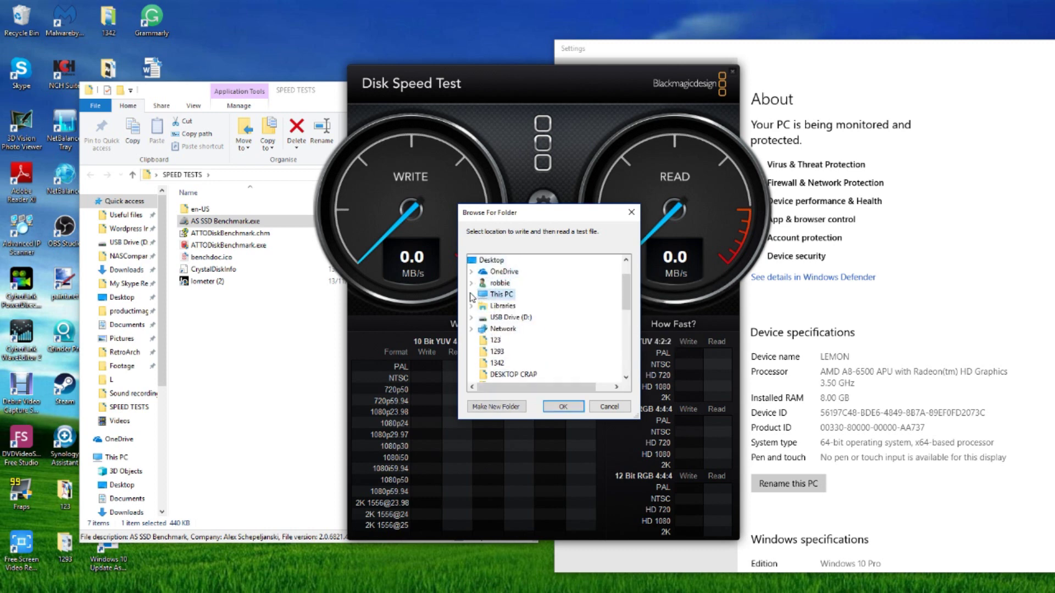
scroll(522, 335, "down", 2)
left_click(522, 342)
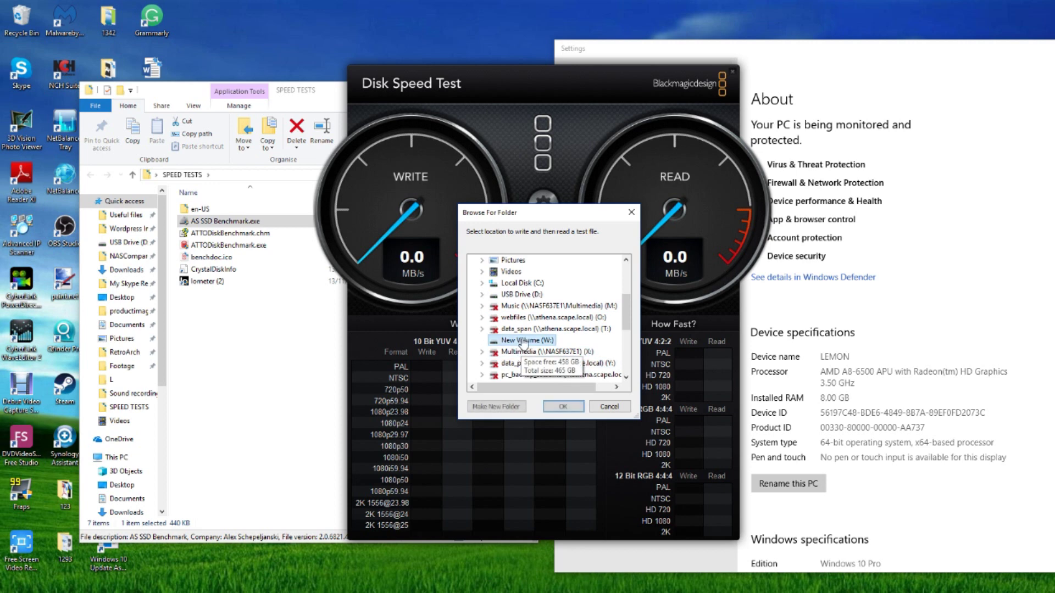
left_click(563, 407)
left_click_drag(536, 83, 336, 74)
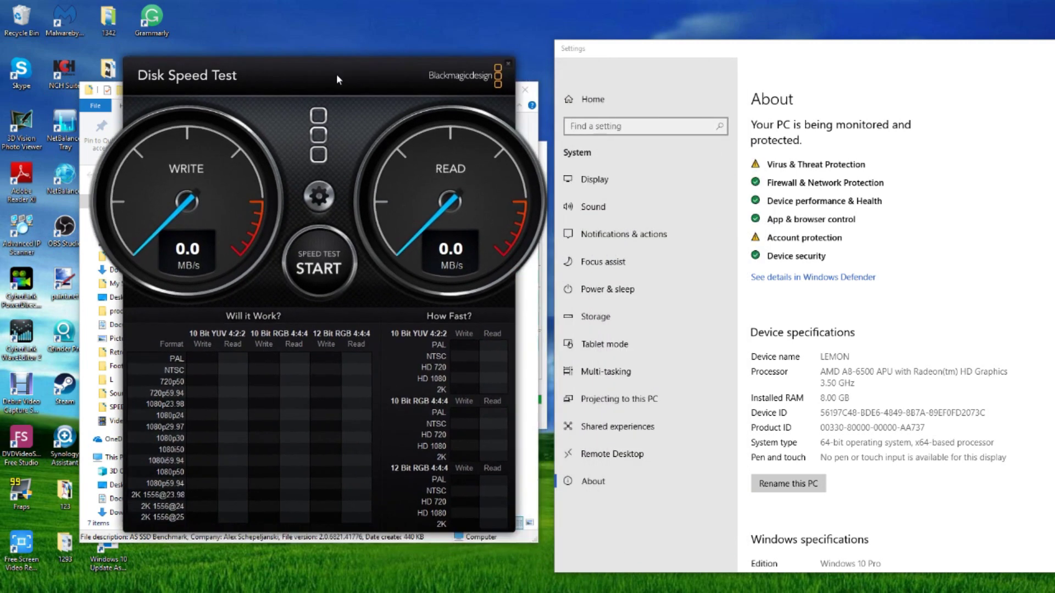
Run the speed test on W:, reaching about 385.4 MB/s write and 390.2 MB/s read.
left_click(333, 266)
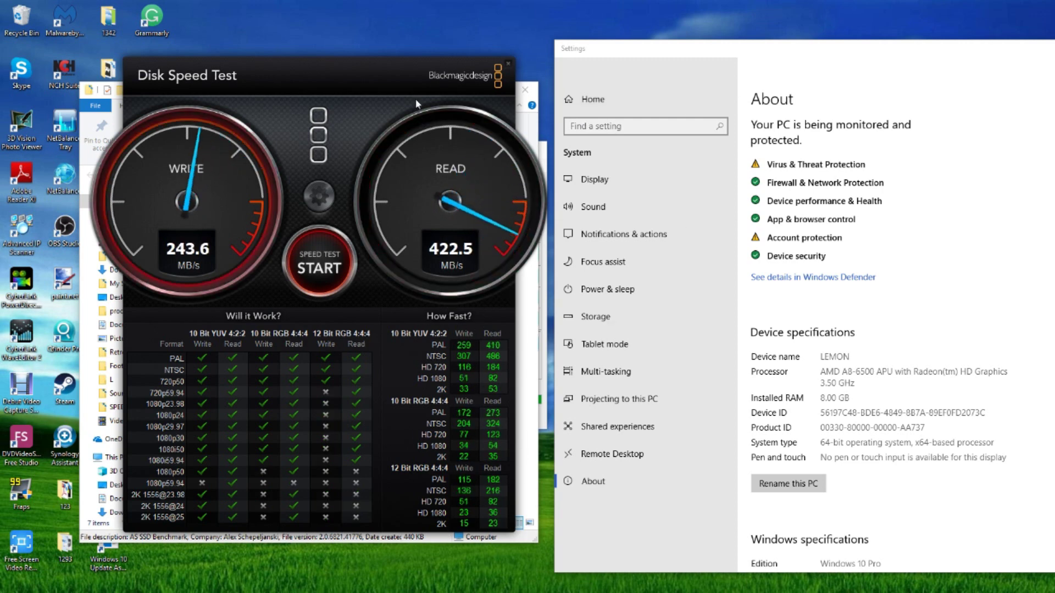
left_click_drag(401, 65, 403, 63)
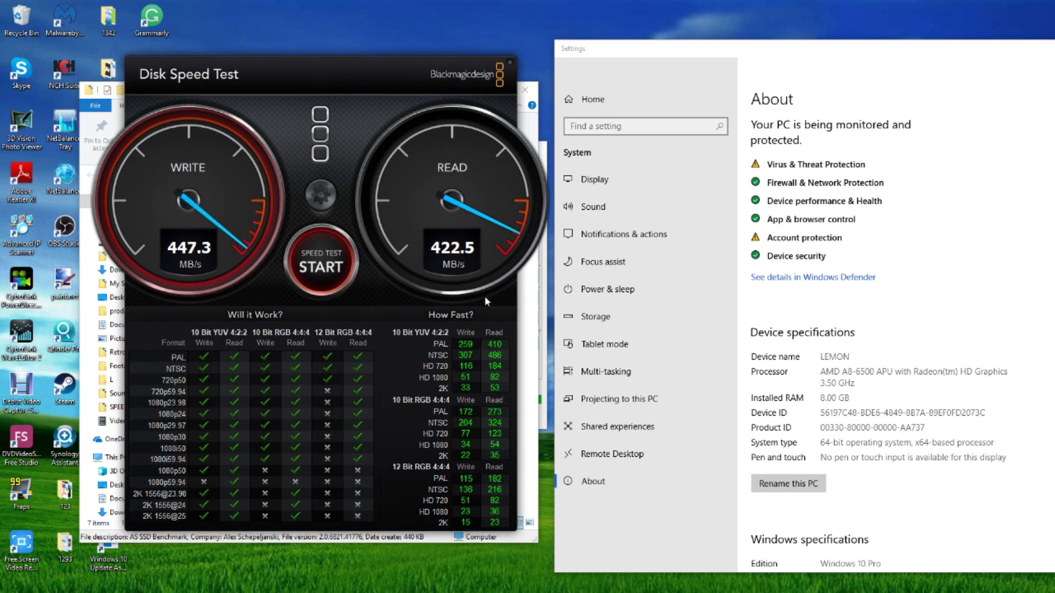